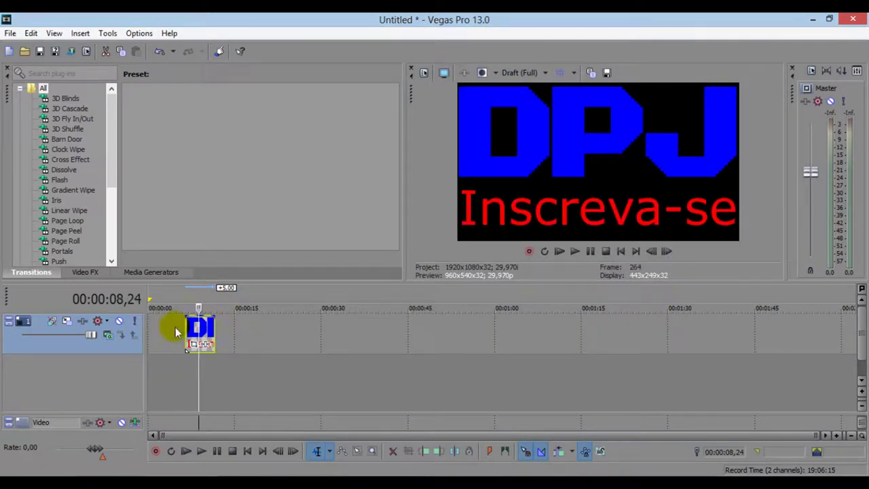
# - Add the GOPR0001 clip from the MI DRONE 4K REVIEW + ANÁLISE folder to a new track beneath the logo
pyautogui.click(358, 472)
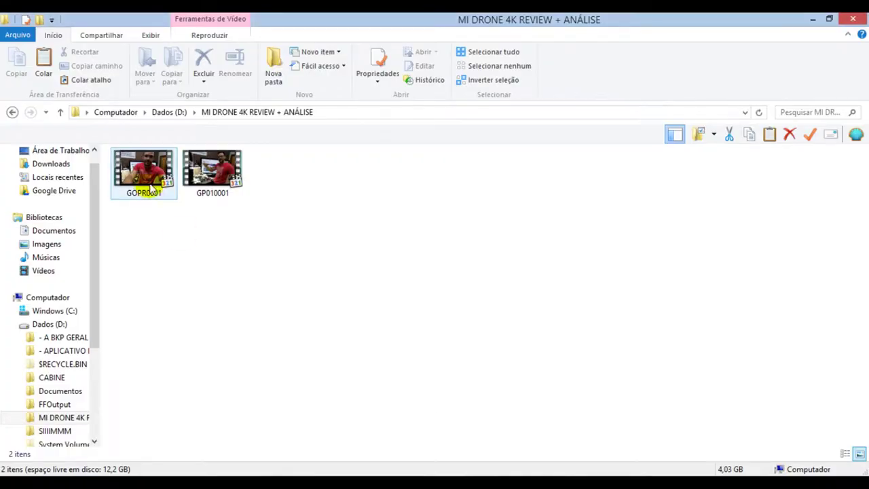
pyautogui.moveTo(146, 189); pyautogui.dragTo(279, 374)
pyautogui.scroll(8, 242, 374)
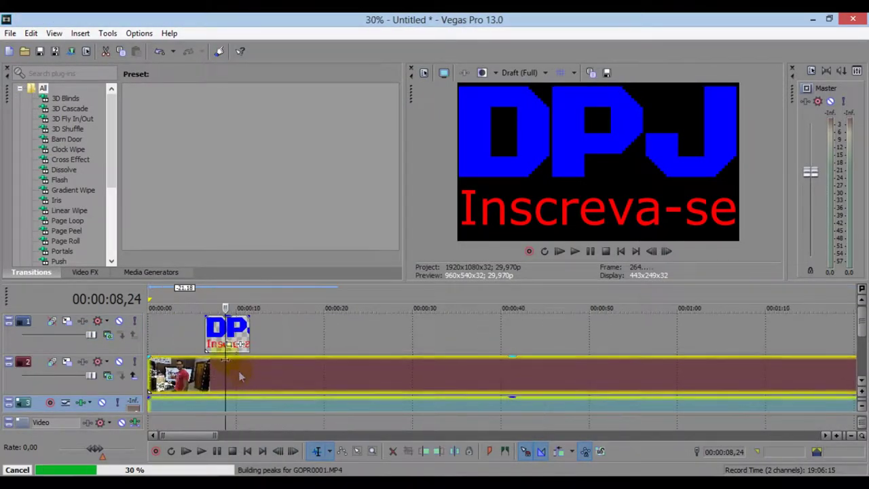
# - Move the DPJ logo event to the start of the timeline over the clip and place the cursor at 00:00:02,13
pyautogui.moveTo(188, 329); pyautogui.dragTo(183, 329)
pyautogui.click(171, 306)
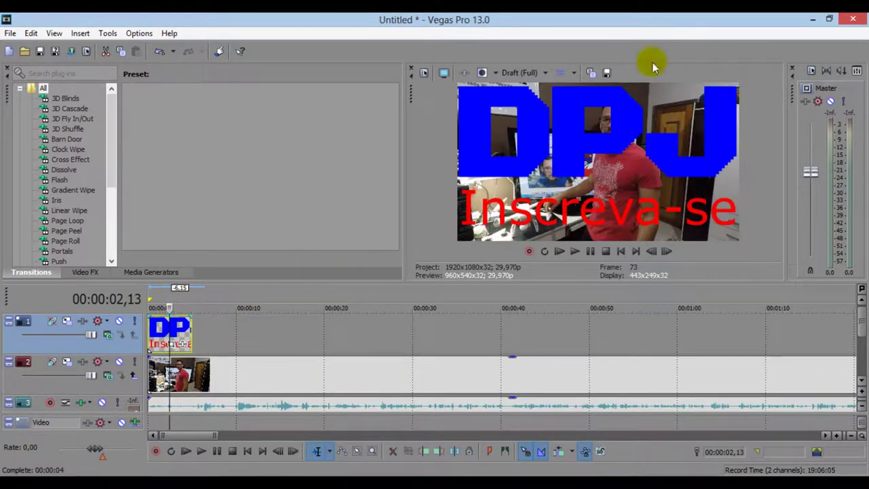
pyautogui.moveTo(224, 379); pyautogui.dragTo(195, 384)
pyautogui.click(182, 328)
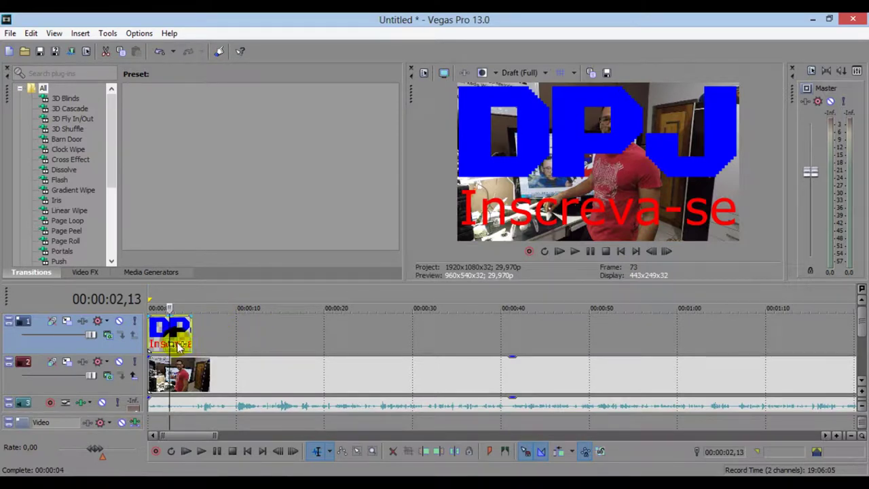
# - Make sure Maintain aspect ratio is off in the logo event's properties
pyautogui.rightClick(178, 345)
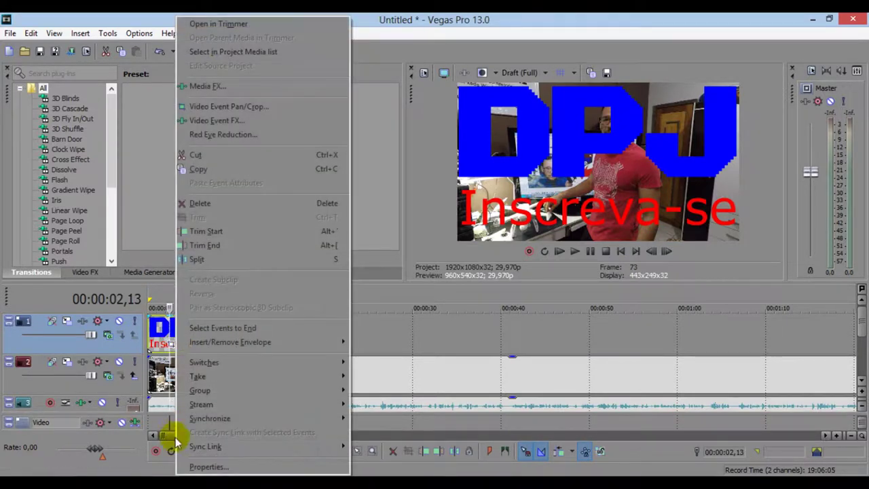
pyautogui.click(190, 468)
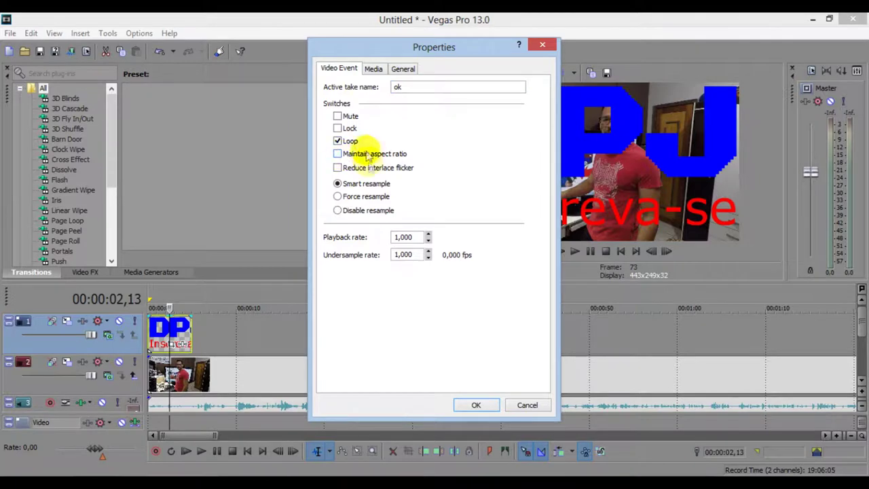
pyautogui.click(477, 406)
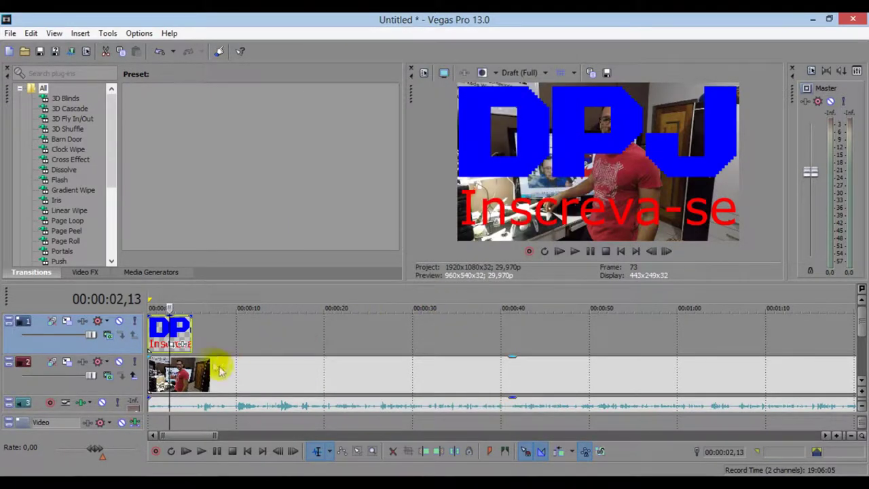
# - Enlarge the logo event's Pan/Crop frame so the logo shrinks into the lower-right corner of the picture
pyautogui.click(182, 344)
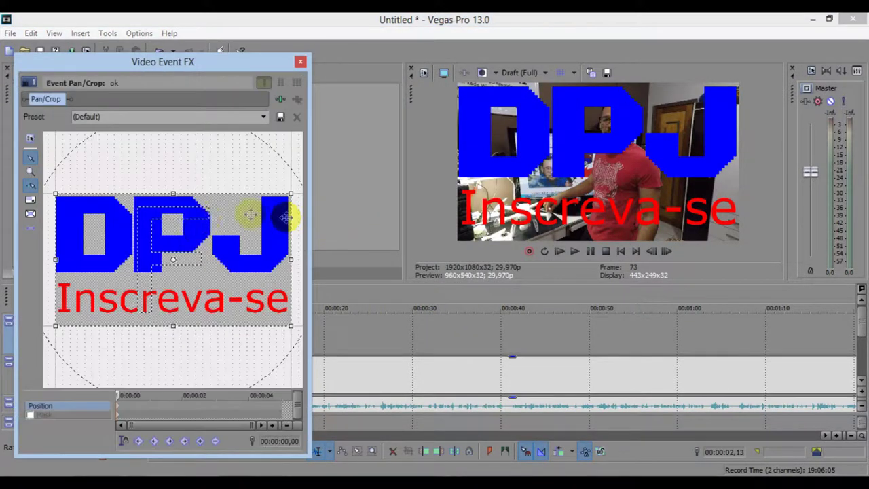
pyautogui.moveTo(55, 192); pyautogui.dragTo(79, 179)
pyautogui.moveTo(155, 213)
pyautogui.mouseDown()
pyautogui.moveTo(155, 163)
pyautogui.moveTo(160, 199)
pyautogui.mouseUp()
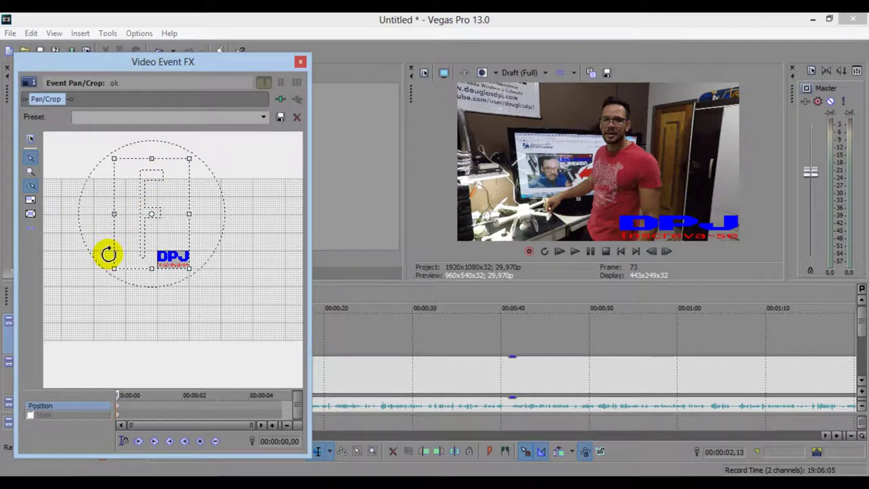
pyautogui.moveTo(112, 252); pyautogui.dragTo(11, 252)
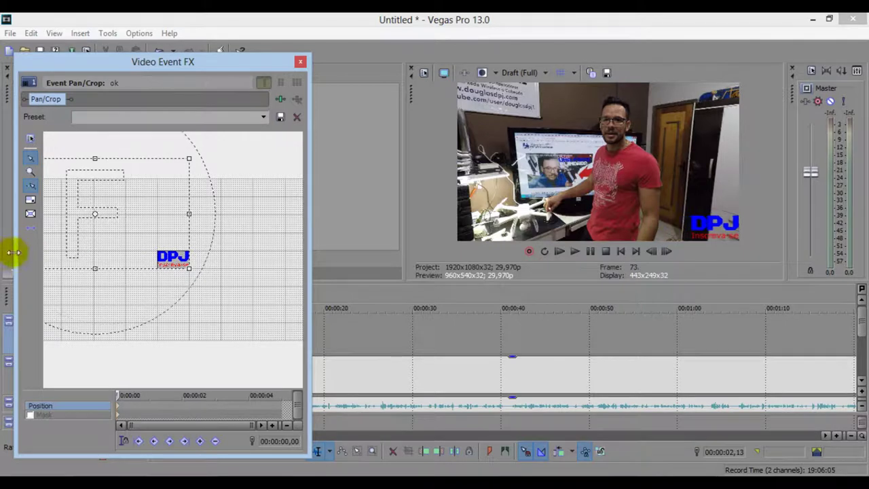
# - Fine-tune the Pan/Crop frame's height, width and position so the small logo sits slightly inside the picture's lower-right corner
pyautogui.scroll(-3, 151, 240)
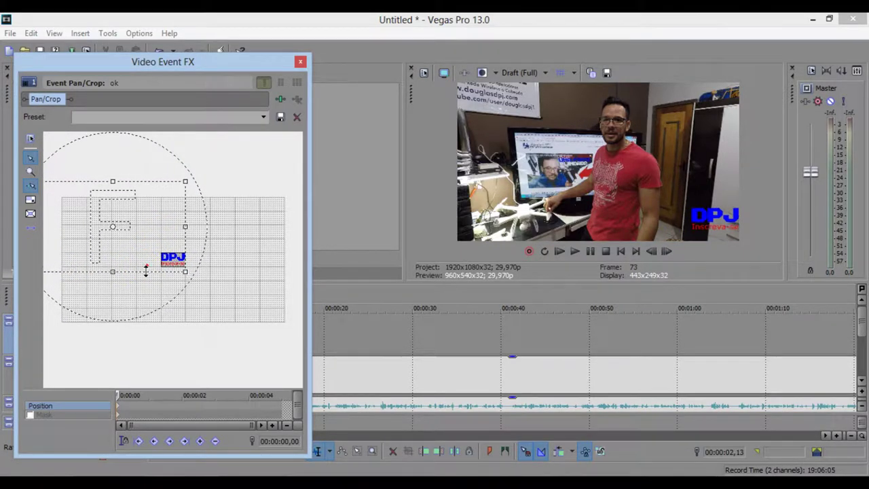
pyautogui.moveTo(147, 259); pyautogui.dragTo(104, 143)
pyautogui.click(78, 272)
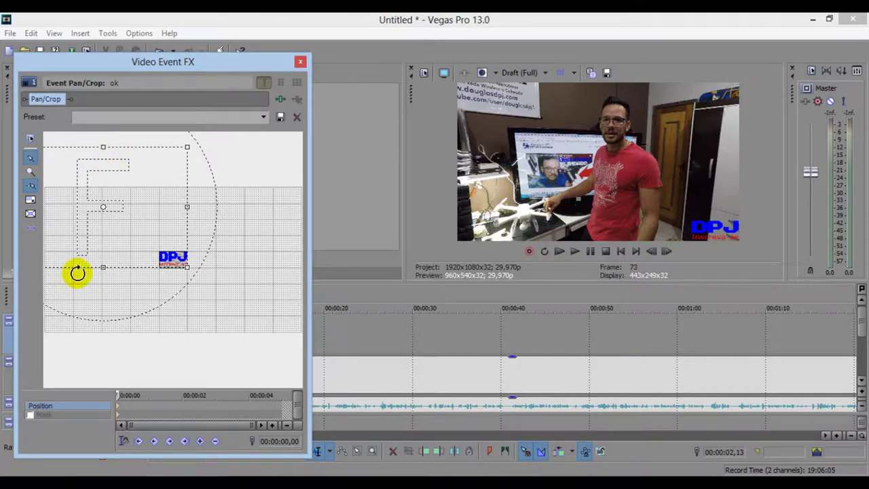
pyautogui.moveTo(75, 228); pyautogui.dragTo(48, 228)
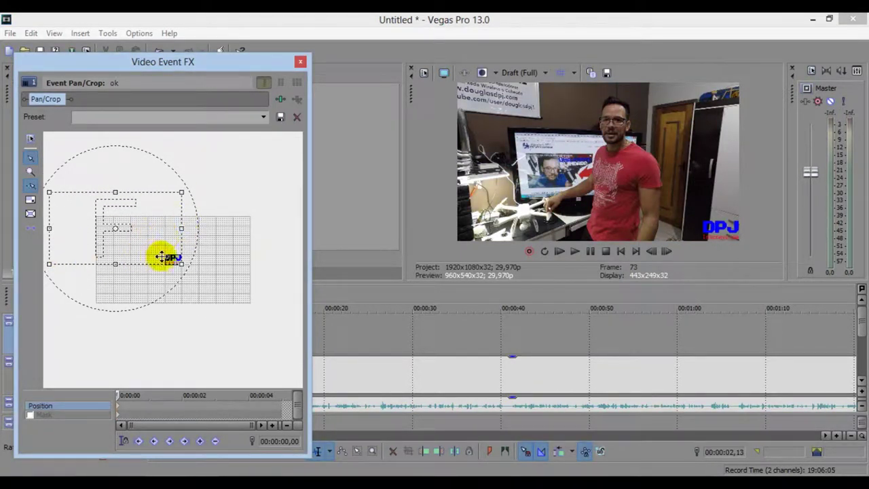
pyautogui.moveTo(169, 231); pyautogui.dragTo(170, 232)
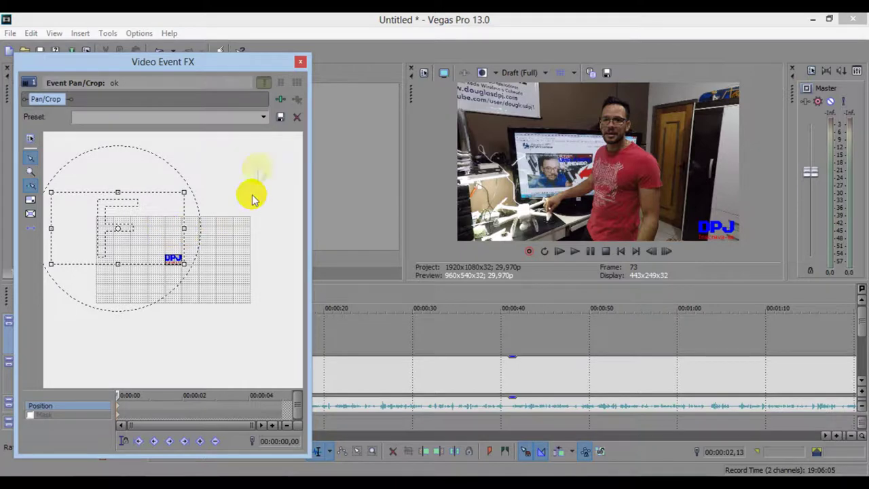
pyautogui.click(301, 63)
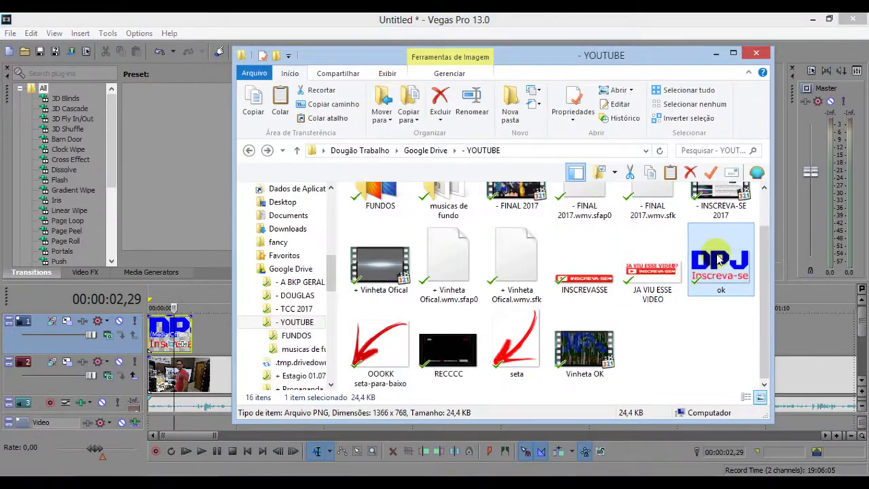
# - Preview the ok logo image from the - YOUTUBE folder and check which programs can open it
pyautogui.doubleClick(717, 256)
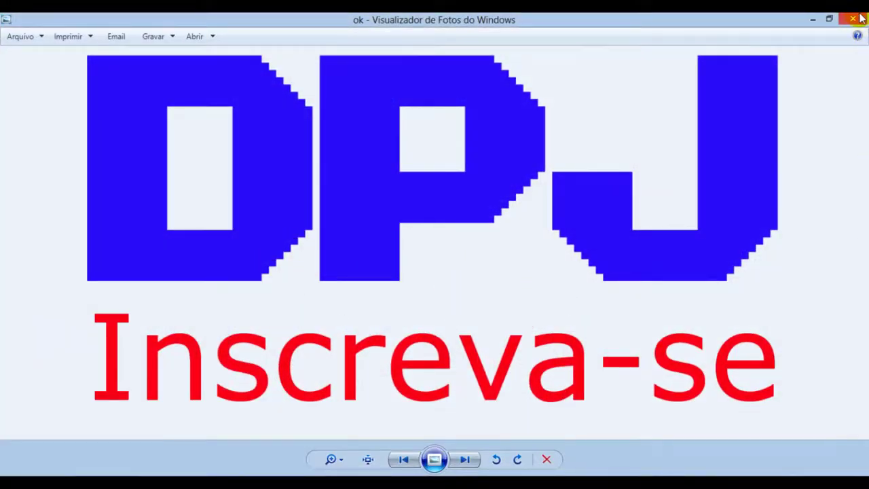
pyautogui.click(861, 19)
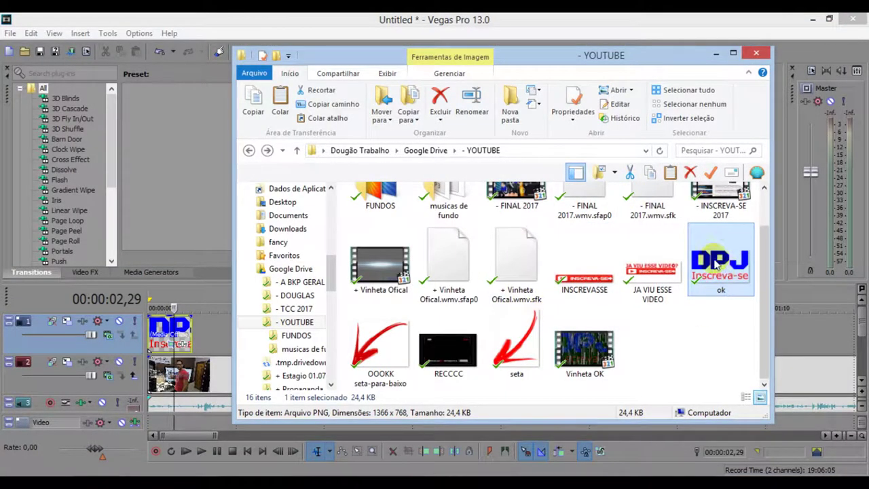
pyautogui.rightClick(716, 265)
pyautogui.moveTo(669, 270)
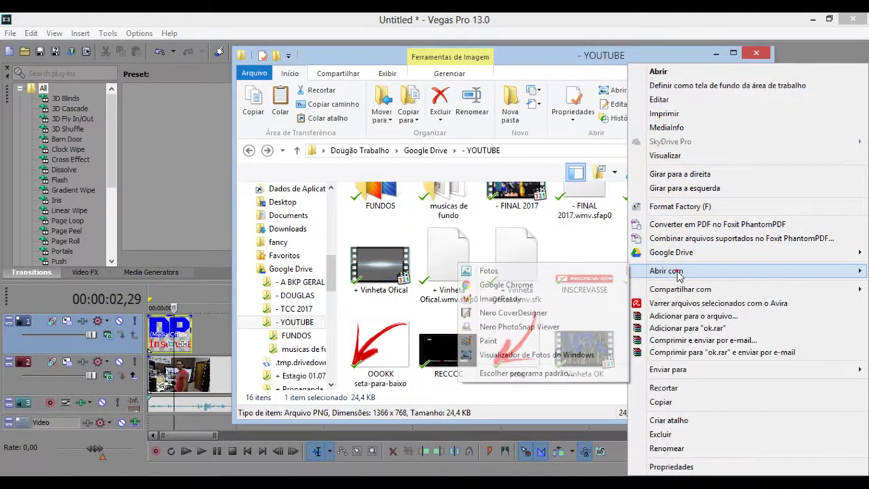
pyautogui.click(447, 257)
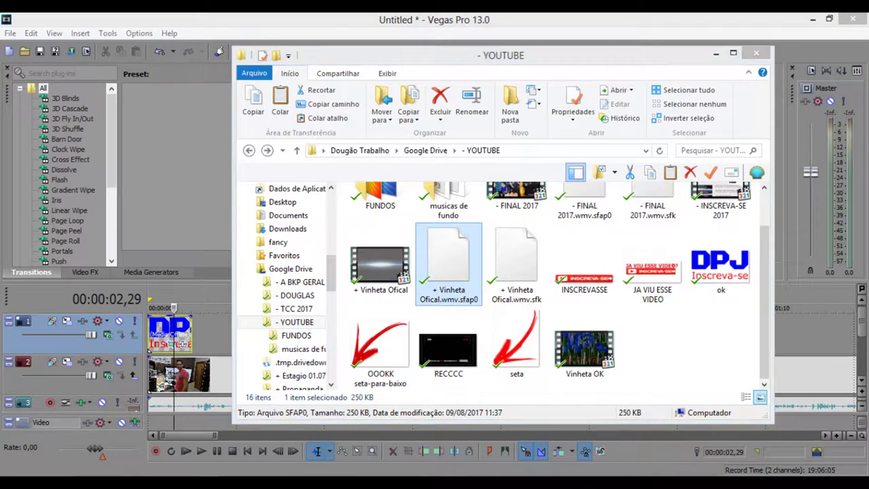
# - Switch to Photoshop and open the ok.png logo there, leaving it without colour management
pyautogui.press('super')
pyautogui.click(74, 266)
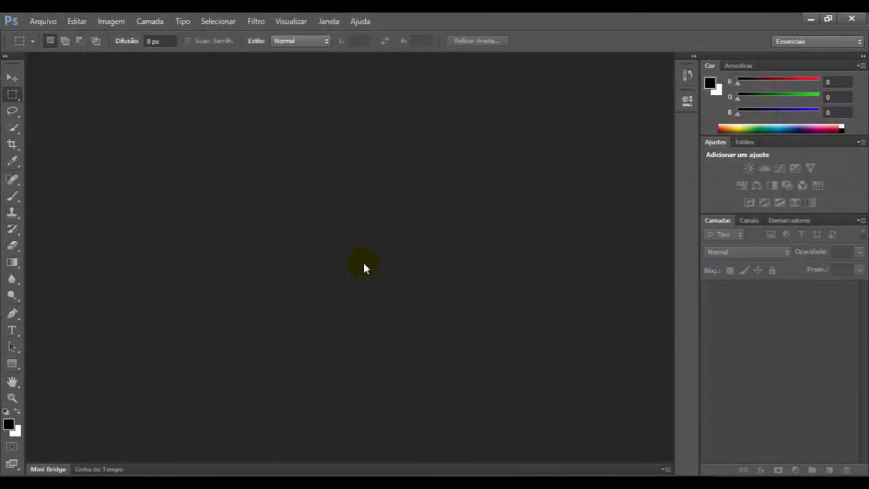
pyautogui.hotkey('alt', 'Tab')
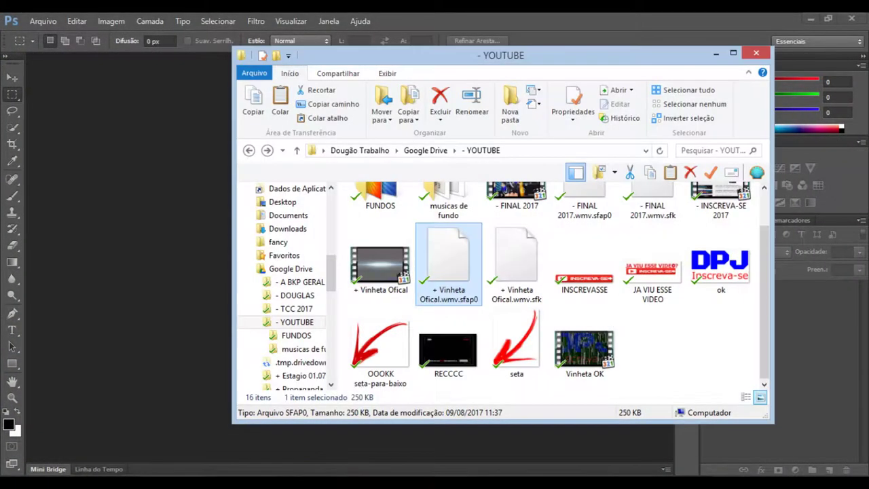
pyautogui.moveTo(720, 268); pyautogui.dragTo(187, 227)
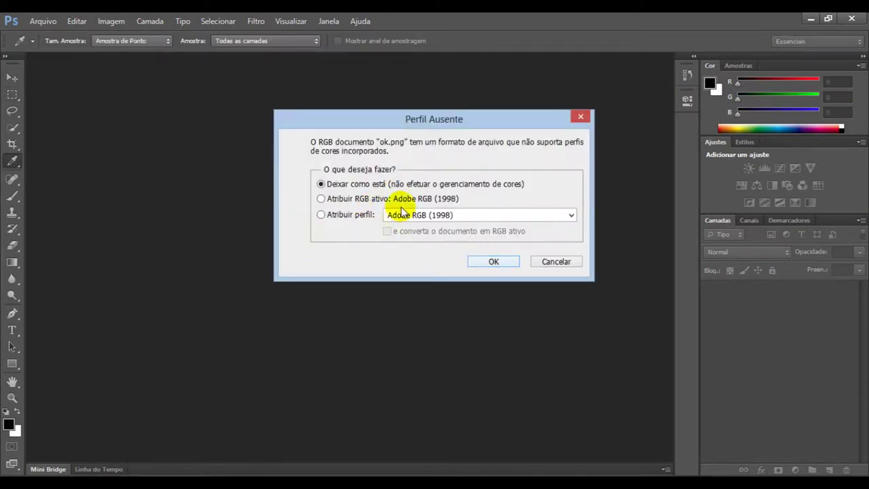
pyautogui.click(488, 263)
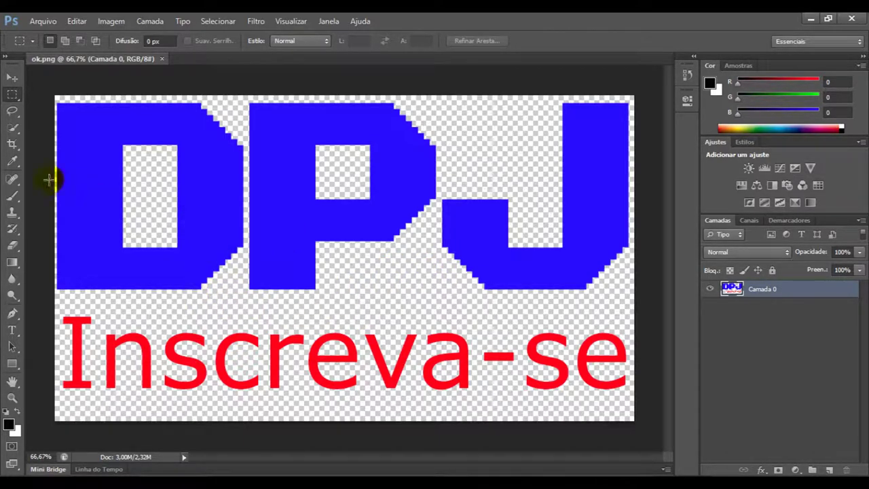
# - Shift the logo layer around on the transparent canvas with the Move tool
pyautogui.click(13, 78)
pyautogui.moveTo(188, 170); pyautogui.dragTo(233, 174)
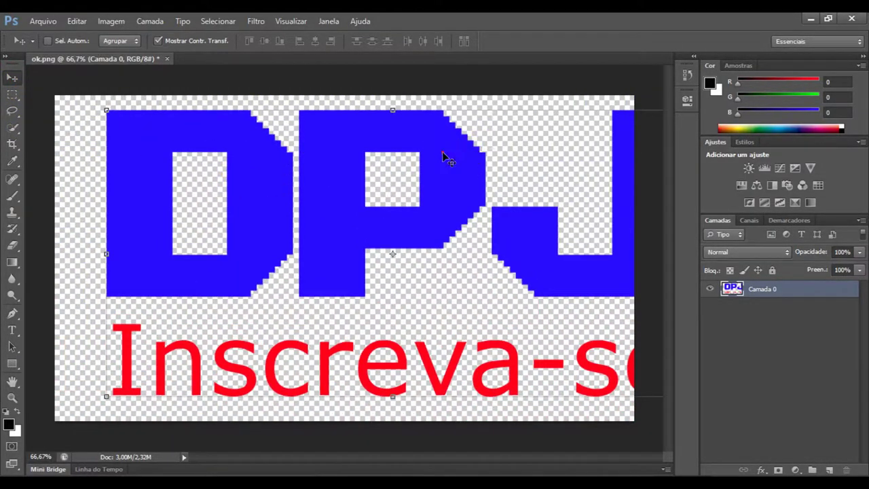
pyautogui.moveTo(442, 152); pyautogui.dragTo(423, 144)
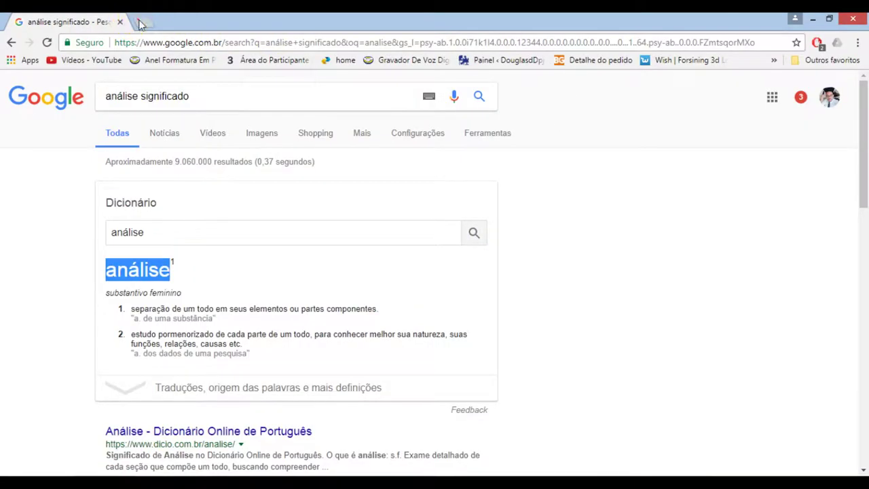
# - Switch to the Chrome browser and search Google Images for "logo de informatica" in a new tab
pyautogui.click(140, 22)
pyautogui.write('LOGO DE P')
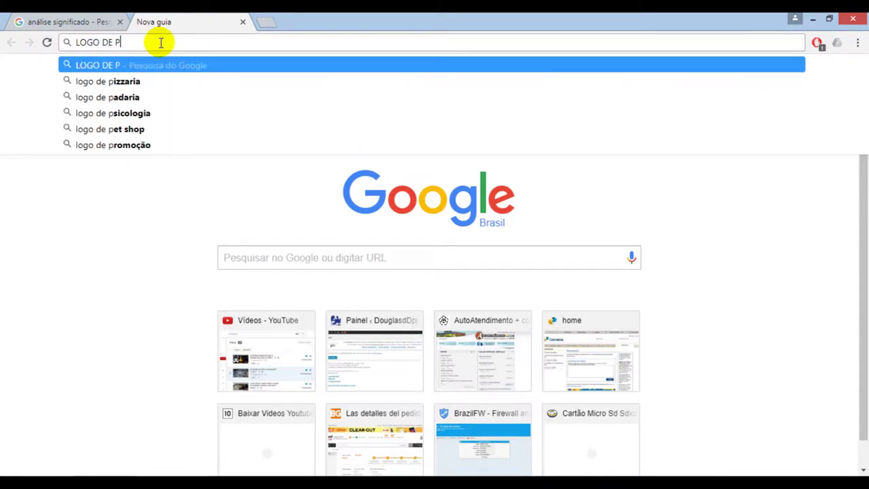
pyautogui.press('BackSpace')
pyautogui.write('INF')
pyautogui.press('Down')
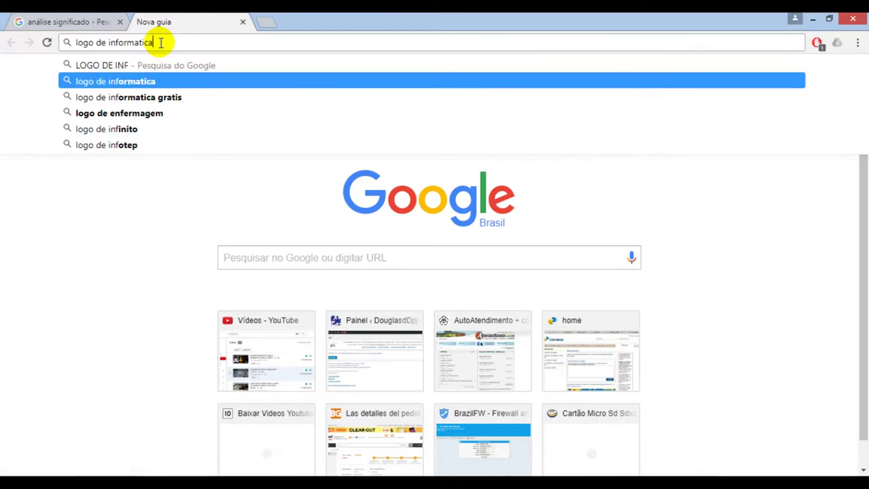
pyautogui.press('Return')
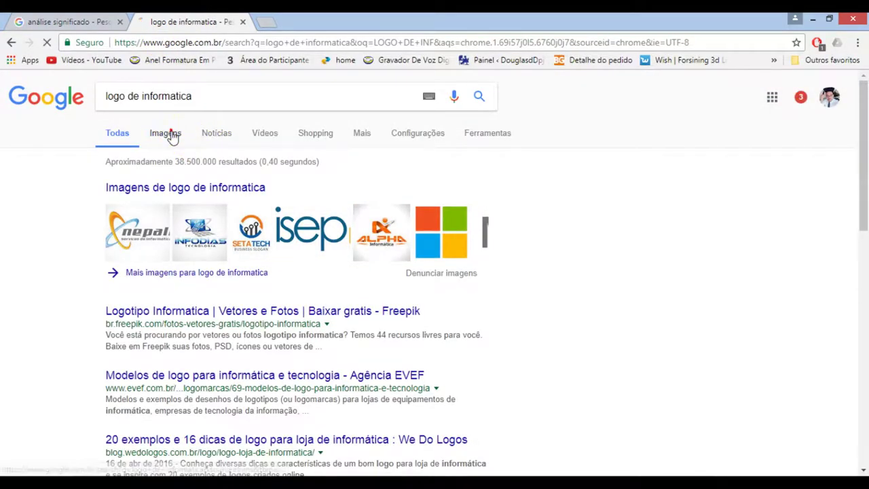
pyautogui.click(167, 133)
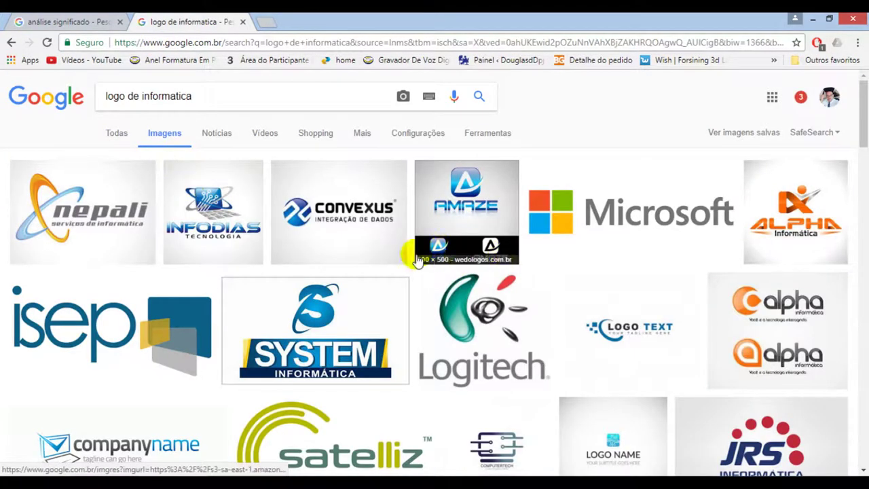
# - Browse the image results for example computer-business logos
pyautogui.scroll(-1, 338, 208)
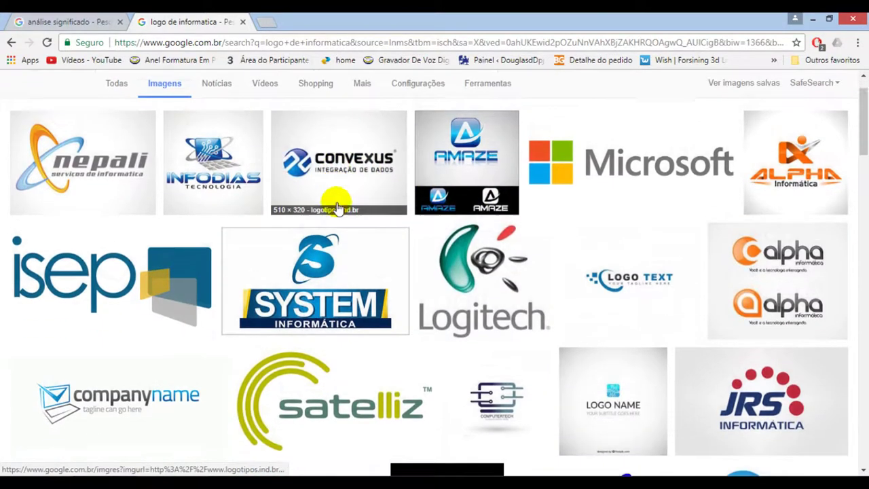
pyautogui.scroll(-4, 337, 209)
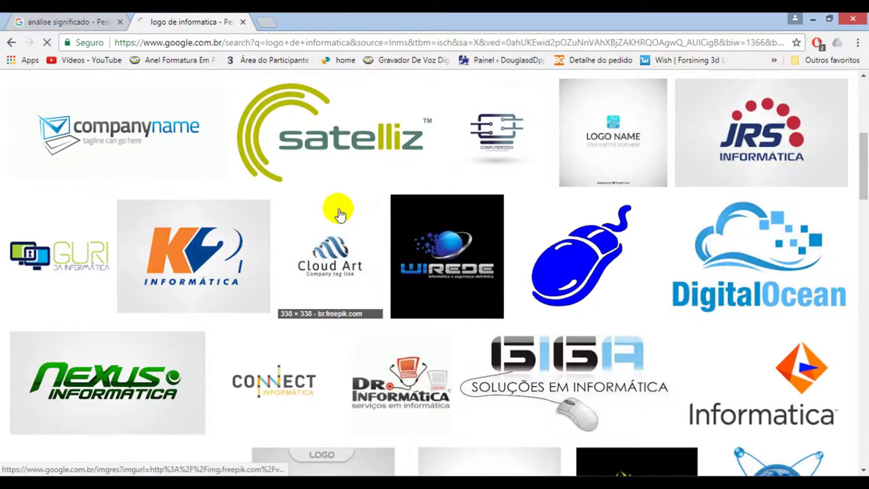
pyautogui.scroll(-2, 356, 212)
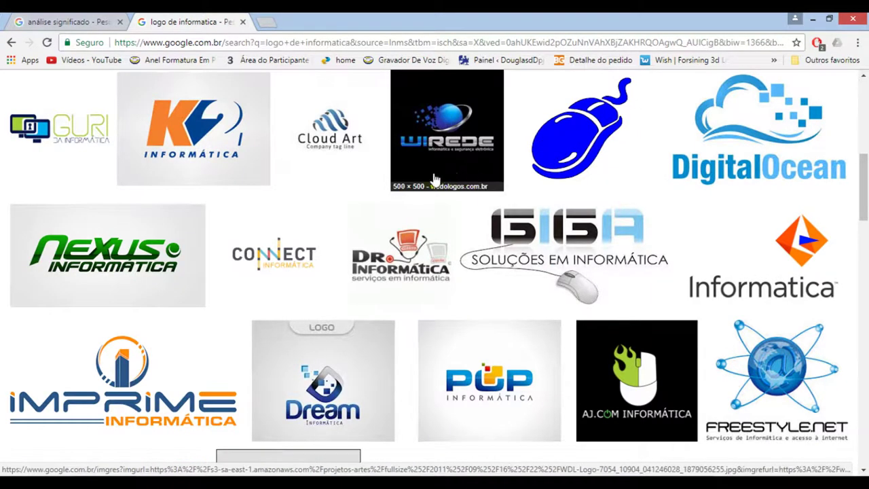
pyautogui.scroll(-3, 435, 178)
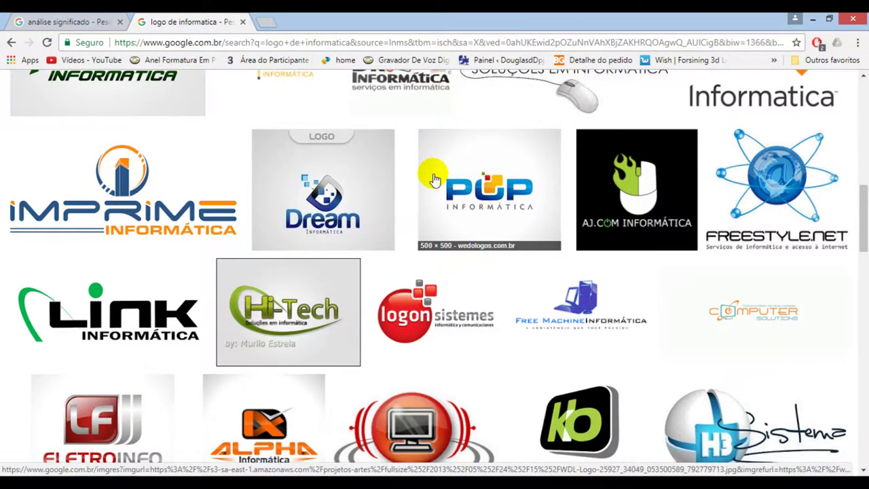
pyautogui.scroll(-3, 434, 179)
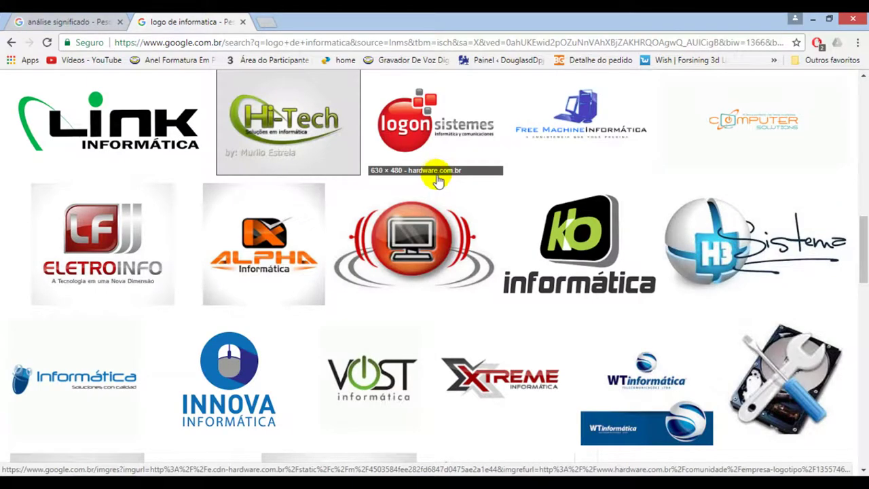
pyautogui.scroll(-2, 438, 180)
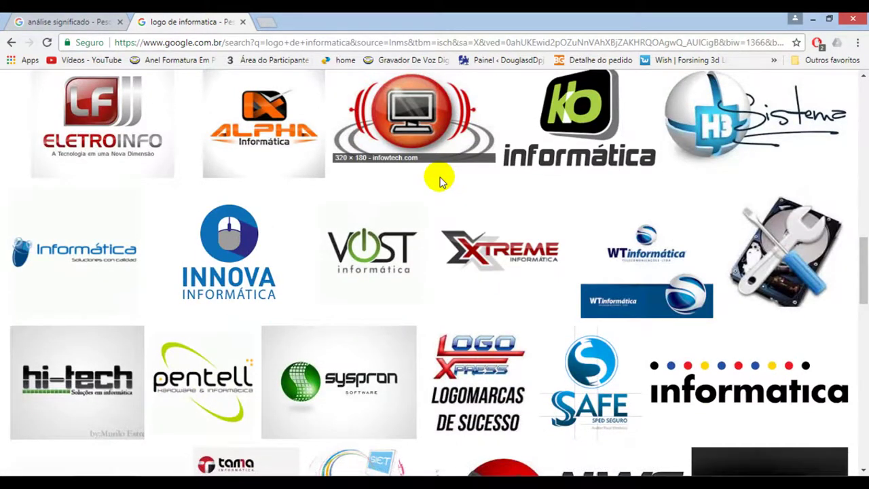
# - Look through the image results for a suitable logo and copy the enlarged blue computer-mouse picture
pyautogui.click(775, 231)
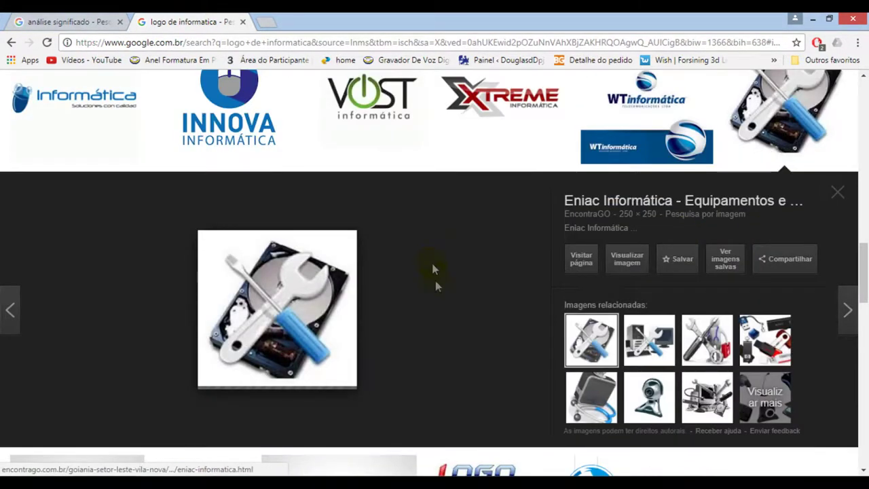
pyautogui.click(641, 394)
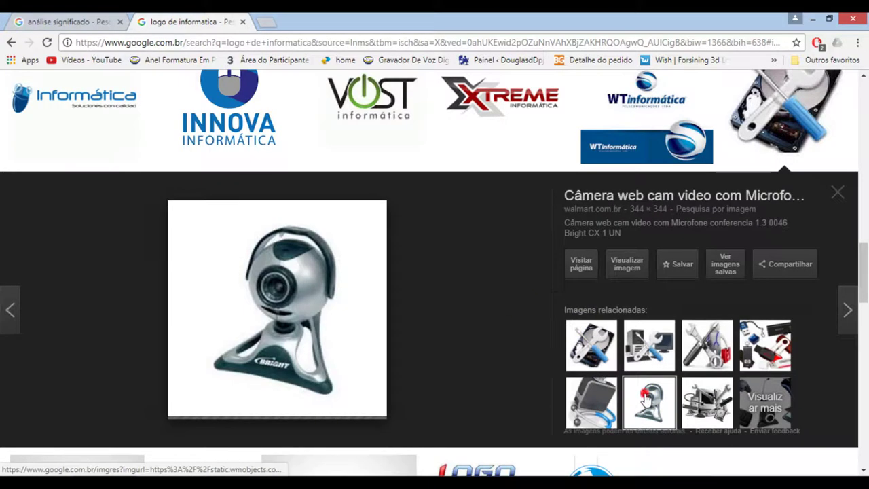
pyautogui.scroll(8, 629, 380)
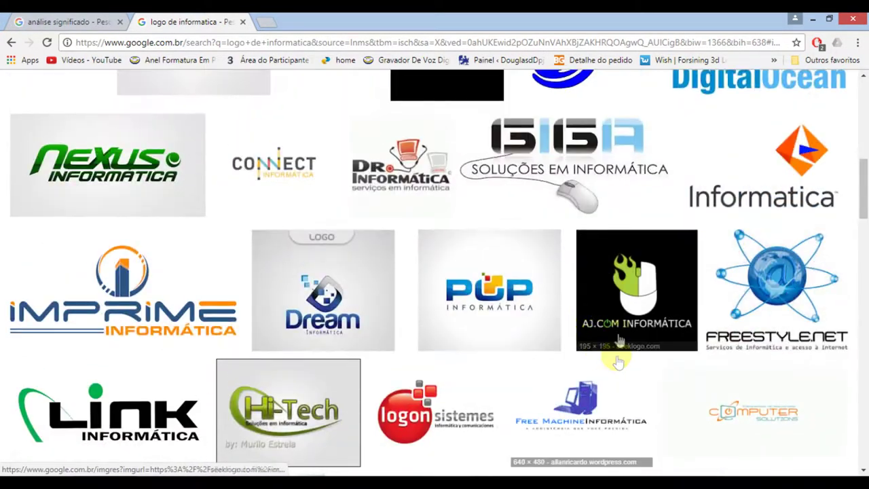
pyautogui.scroll(4, 584, 281)
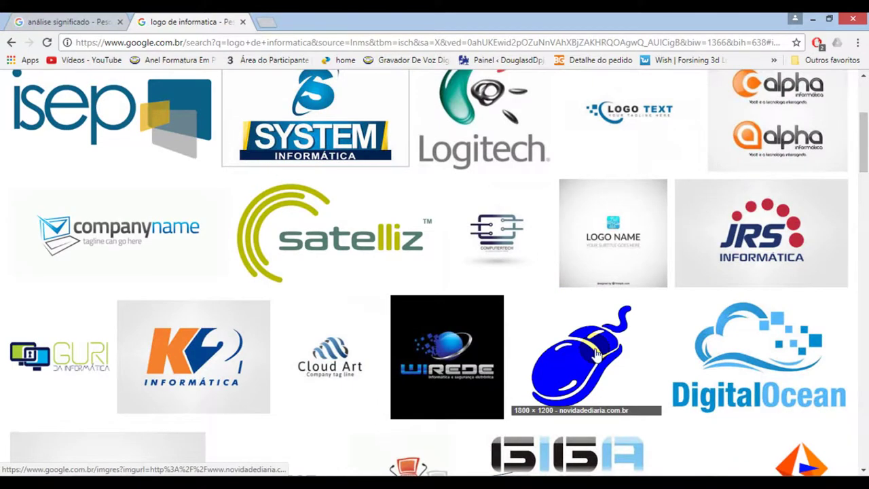
pyautogui.click(596, 354)
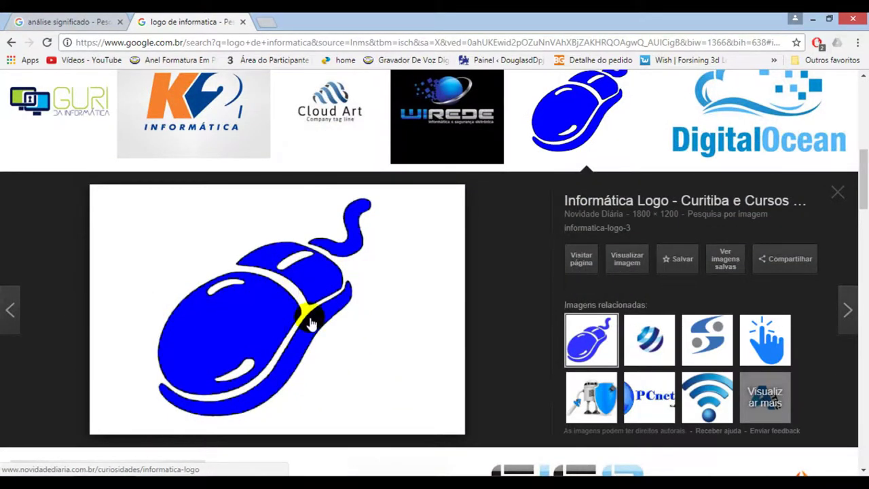
pyautogui.rightClick(265, 303)
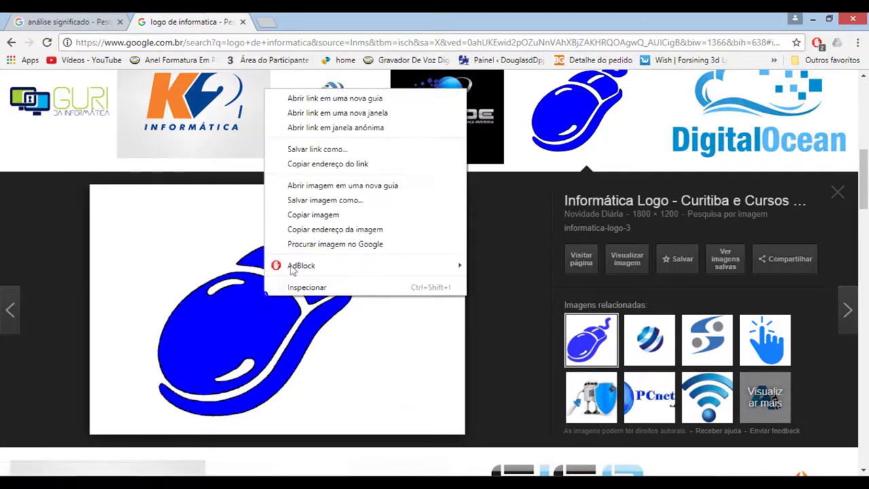
pyautogui.click(303, 215)
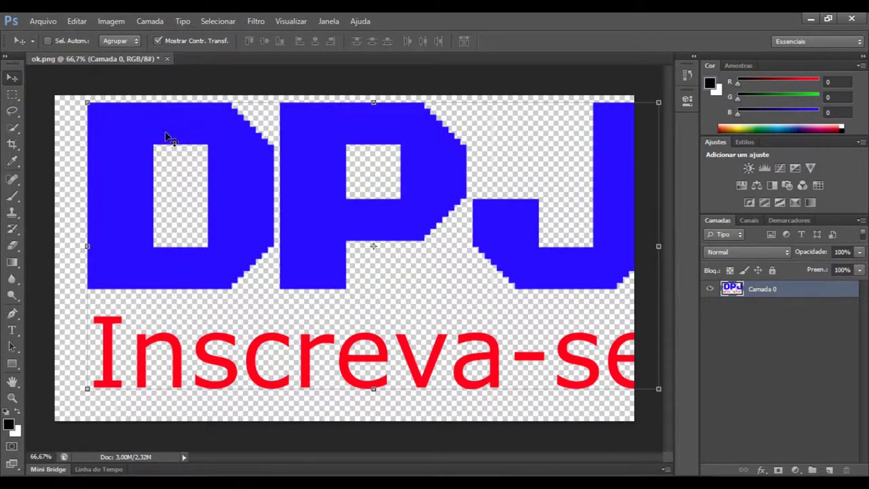
# - Switch to Photoshop and create a new document using the default Photoshop size preset
pyautogui.rightClick(163, 135)
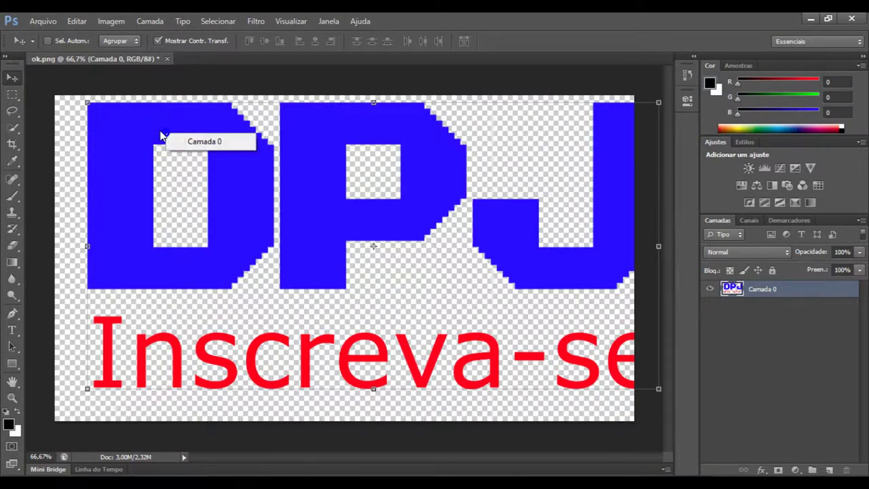
pyautogui.rightClick(185, 58)
pyautogui.click(43, 21)
pyautogui.click(50, 36)
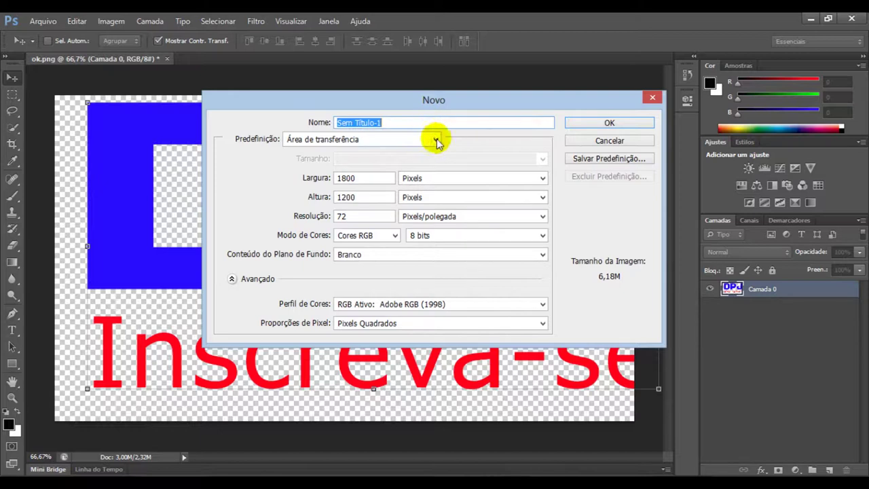
pyautogui.click(436, 141)
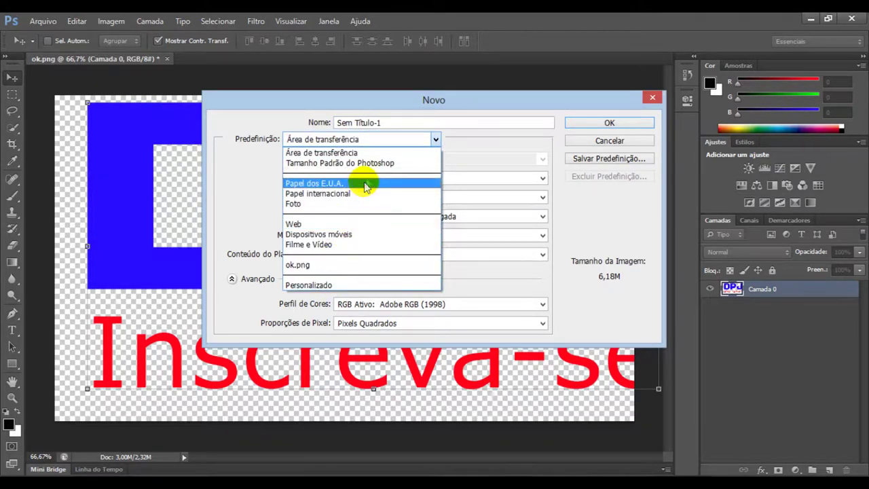
pyautogui.click(377, 165)
pyautogui.click(585, 124)
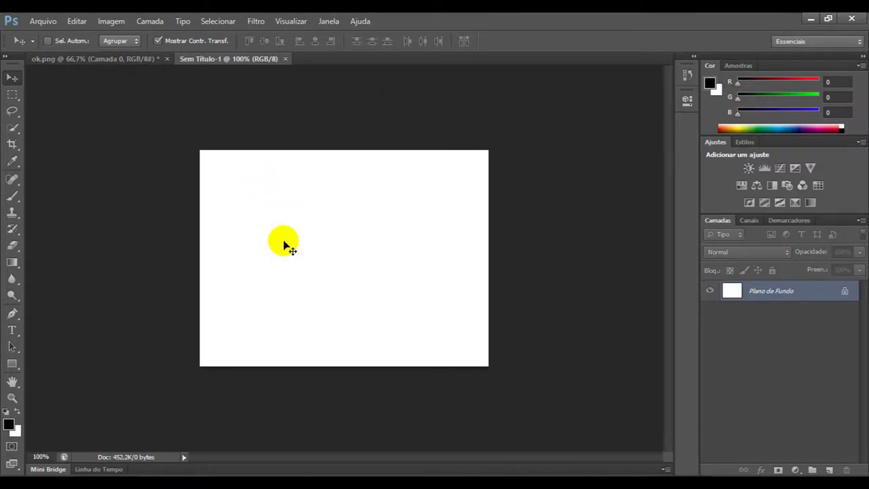
# - Paste the copied mouse picture into the new document and scale it down to about 50% of its height
pyautogui.hotkey('ctrl', 'j')
pyautogui.moveTo(396, 277); pyautogui.dragTo(392, 272)
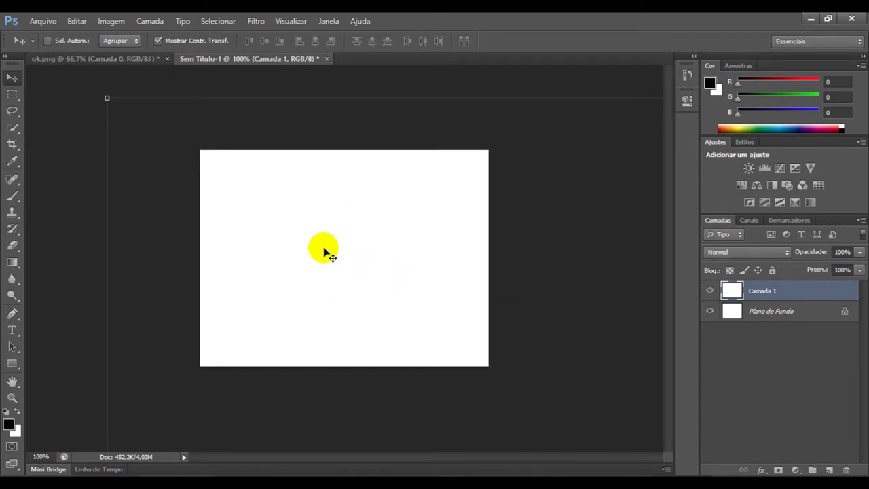
pyautogui.moveTo(105, 99); pyautogui.dragTo(211, 204)
pyautogui.moveTo(114, 161); pyautogui.dragTo(163, 178)
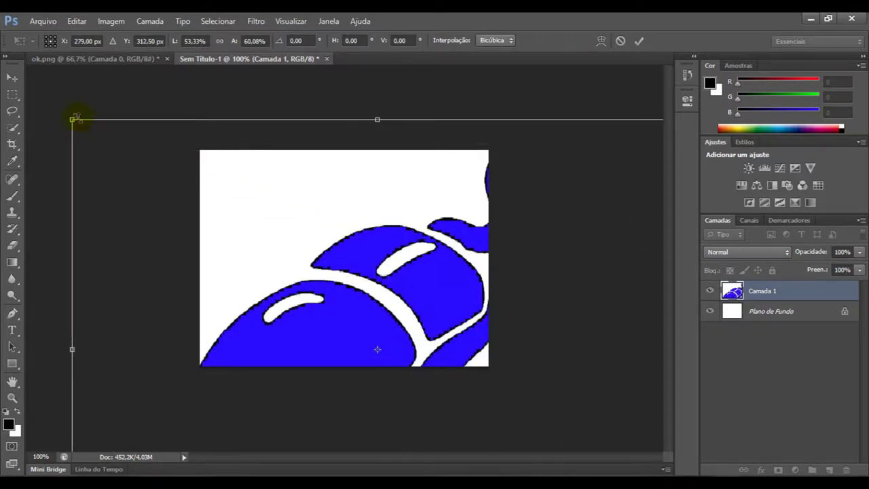
pyautogui.moveTo(74, 121); pyautogui.dragTo(265, 195)
pyautogui.click(43, 22)
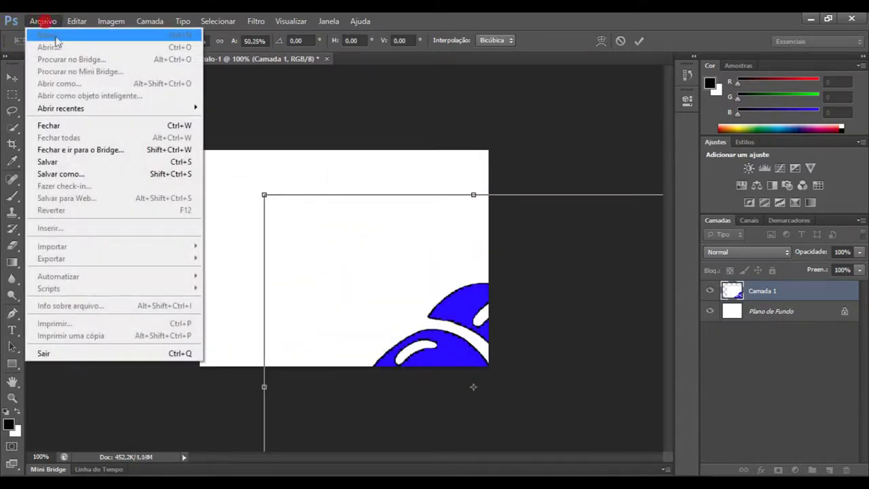
pyautogui.click(383, 256)
# - Scale the mouse picture to about 14% width and 22% height, centre it on the canvas and apply the transformation
pyautogui.moveTo(264, 195); pyautogui.dragTo(303, 379)
pyautogui.moveTo(280, 440); pyautogui.dragTo(282, 326)
pyautogui.moveTo(285, 288); pyautogui.dragTo(345, 295)
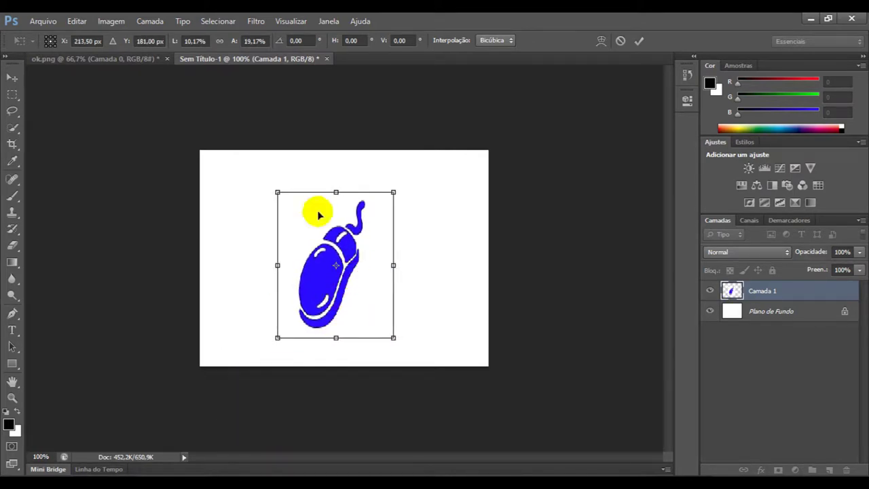
pyautogui.moveTo(276, 193); pyautogui.dragTo(238, 171)
pyautogui.moveTo(322, 222); pyautogui.dragTo(350, 234)
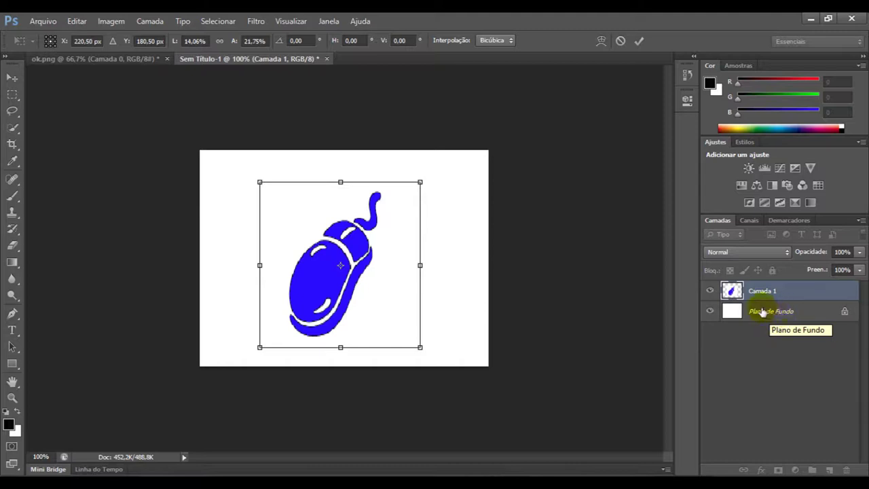
pyautogui.click(732, 310)
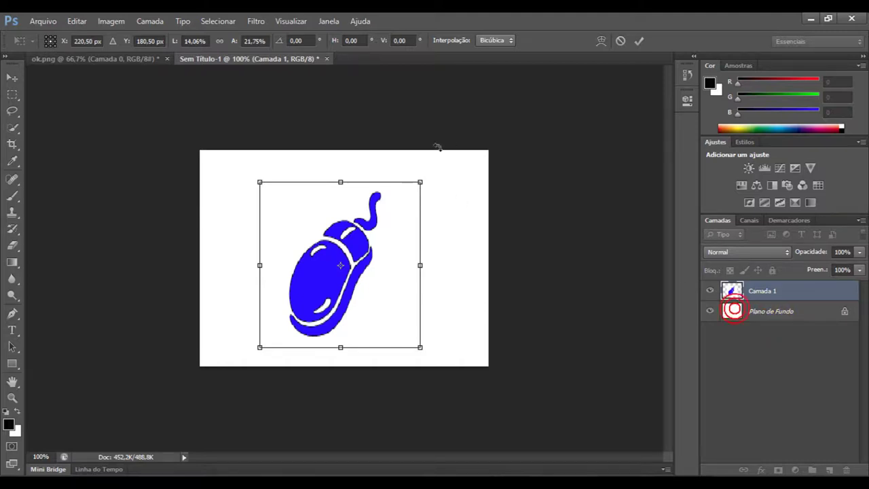
pyautogui.click(641, 42)
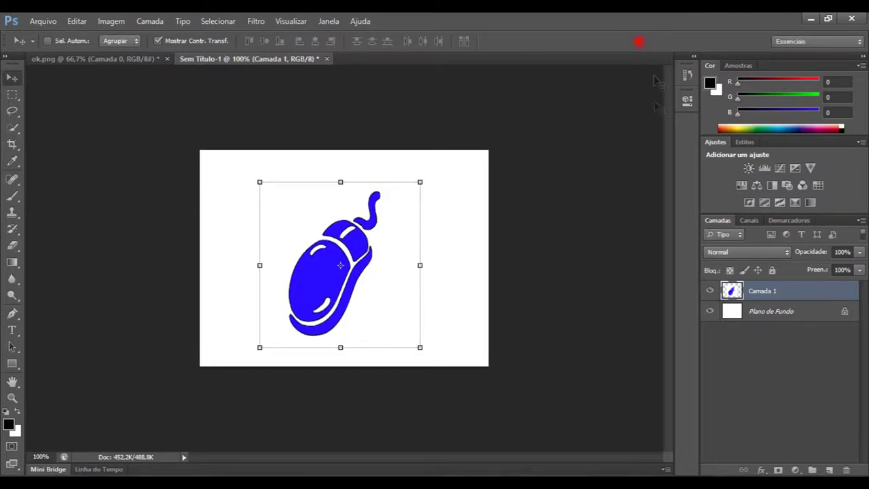
# - Delete the white background layer "Plano de Fundo" so only the mouse picture layer remains
pyautogui.rightClick(760, 313)
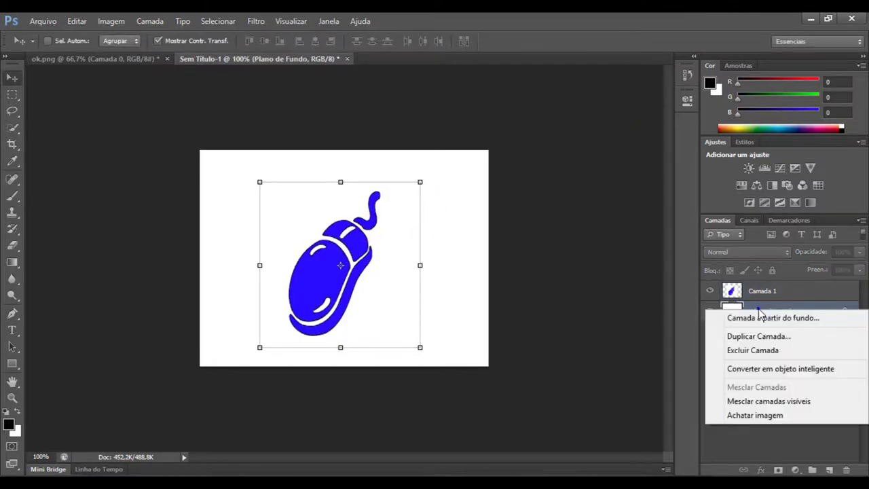
pyautogui.click(776, 350)
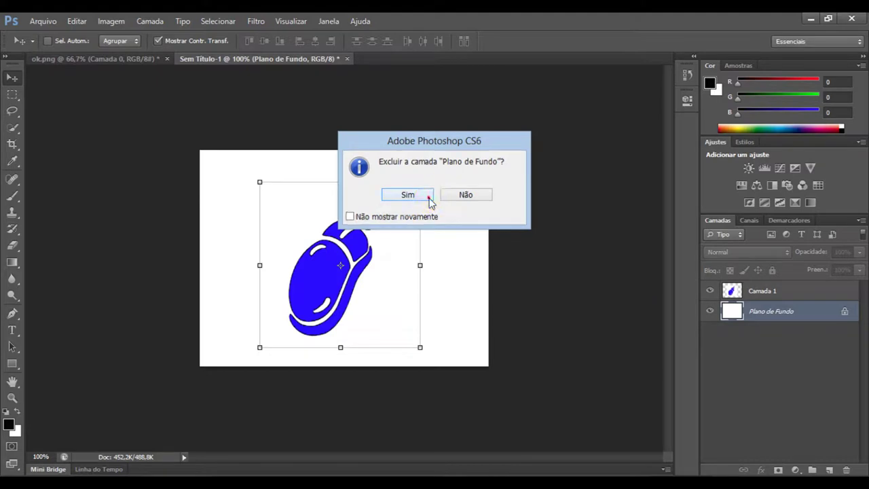
pyautogui.click(418, 196)
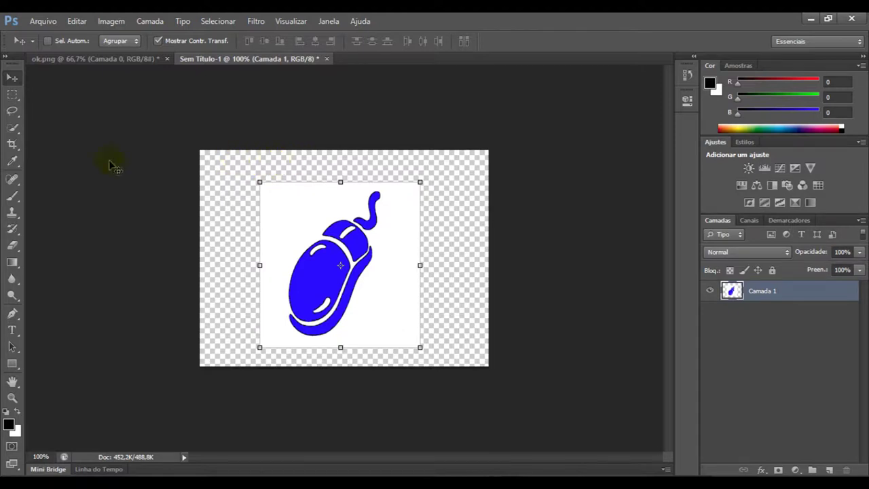
# - Erase the white area around the blue mouse with the Eraser tool at brush size 62
pyautogui.click(12, 246)
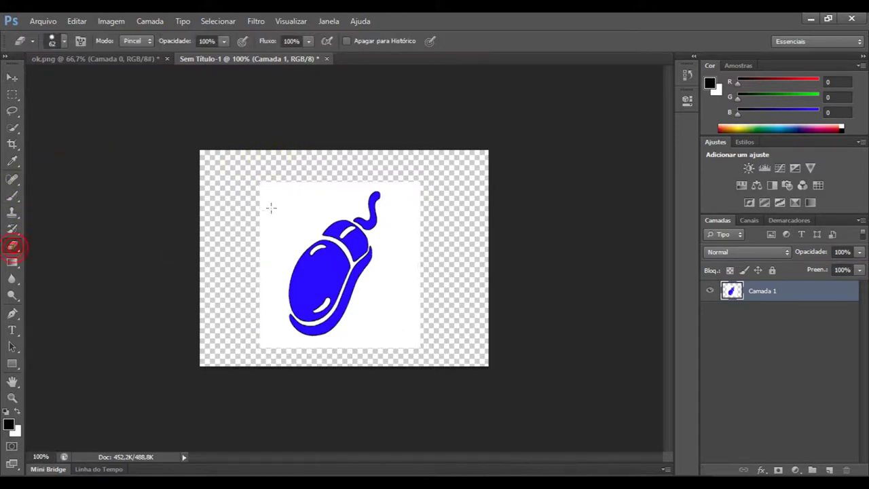
pyautogui.moveTo(293, 188)
pyautogui.mouseDown()
pyautogui.moveTo(323, 189)
pyautogui.moveTo(281, 223)
pyautogui.moveTo(262, 287)
pyautogui.moveTo(268, 348)
pyautogui.moveTo(292, 352)
pyautogui.moveTo(362, 341)
pyautogui.moveTo(377, 318)
pyautogui.moveTo(406, 203)
pyautogui.mouseUp()
pyautogui.moveTo(377, 169)
pyautogui.mouseDown()
pyautogui.moveTo(351, 175)
pyautogui.moveTo(330, 194)
pyautogui.mouseUp()
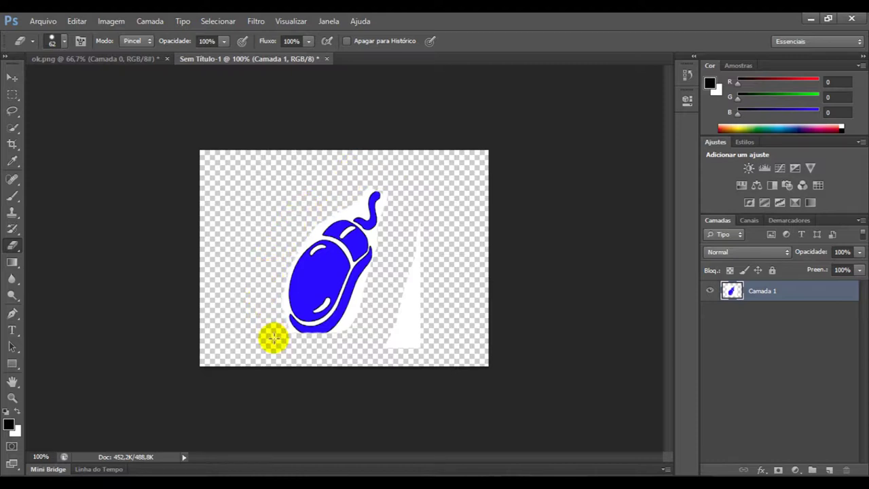
pyautogui.moveTo(361, 361)
pyautogui.mouseDown()
pyautogui.moveTo(423, 229)
pyautogui.moveTo(417, 310)
pyautogui.moveTo(386, 345)
pyautogui.mouseUp()
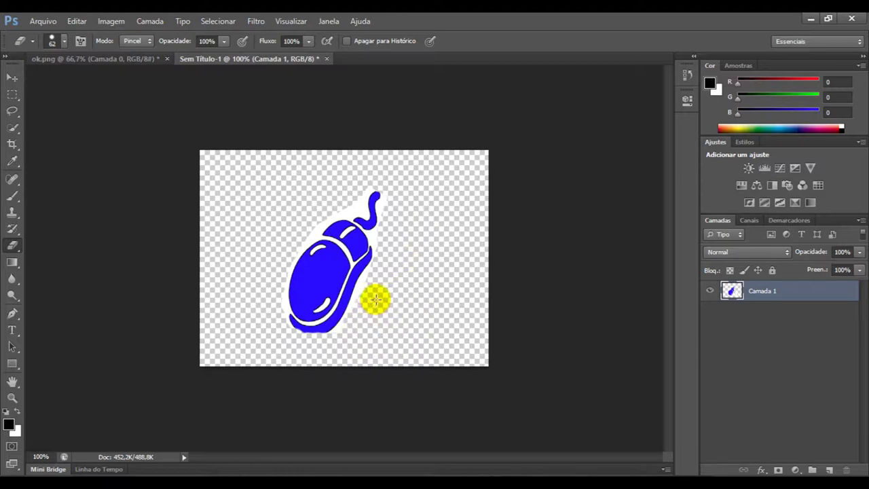
pyautogui.moveTo(382, 280); pyautogui.dragTo(405, 256)
pyautogui.moveTo(400, 207)
pyautogui.mouseDown()
pyautogui.moveTo(394, 173)
pyautogui.moveTo(348, 167)
pyautogui.mouseUp()
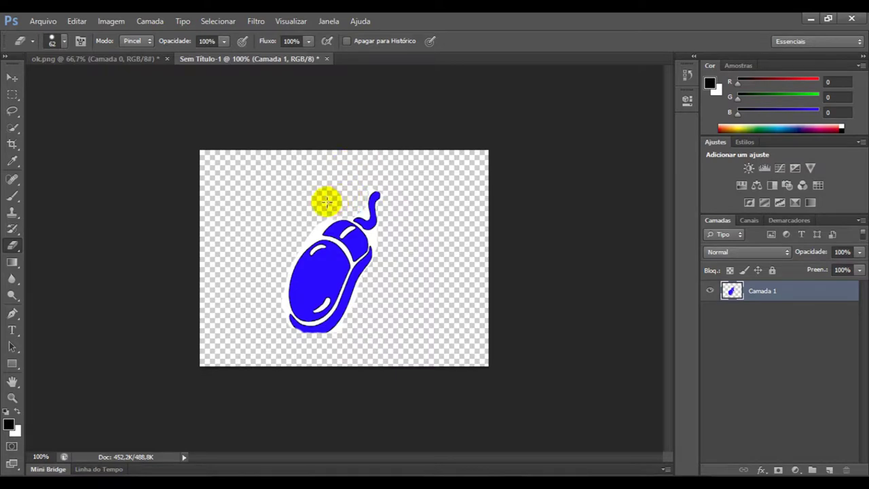
pyautogui.moveTo(291, 230)
pyautogui.mouseDown()
pyautogui.moveTo(241, 220)
pyautogui.moveTo(342, 199)
pyautogui.moveTo(448, 211)
pyautogui.moveTo(351, 163)
pyautogui.moveTo(238, 186)
pyautogui.moveTo(224, 177)
pyautogui.mouseUp()
# - Start saving the image under a new name in the MI DRONE 4K REVIEW + ANÁLISE folder on drive D:
pyautogui.click(49, 26)
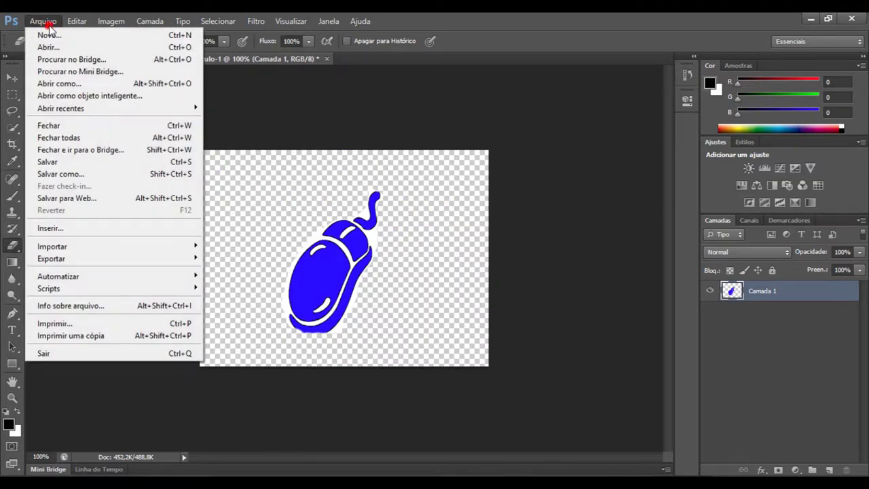
pyautogui.click(90, 171)
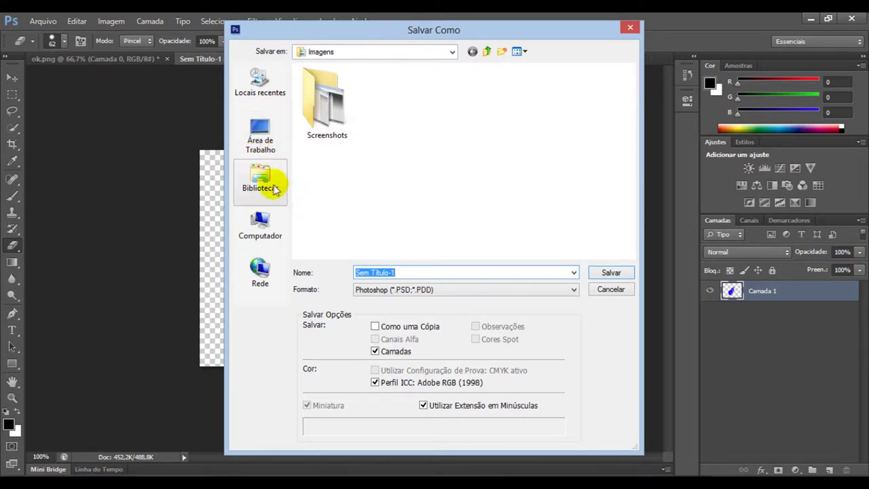
pyautogui.click(266, 231)
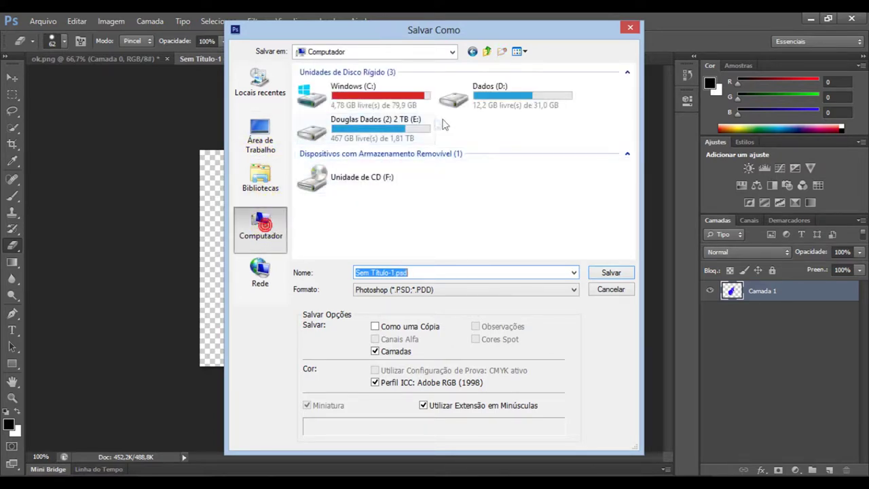
pyautogui.doubleClick(491, 101)
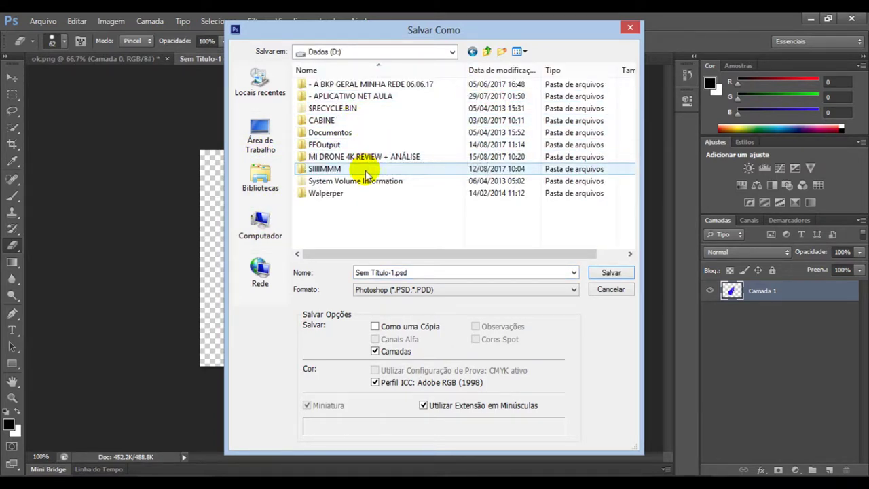
pyautogui.doubleClick(364, 157)
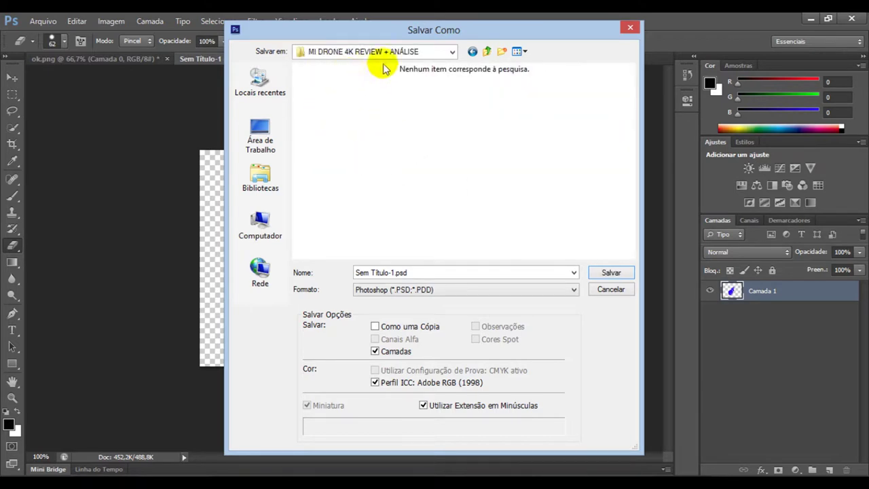
# - Set the save format to JPEG and name the file LOGO
pyautogui.click(432, 289)
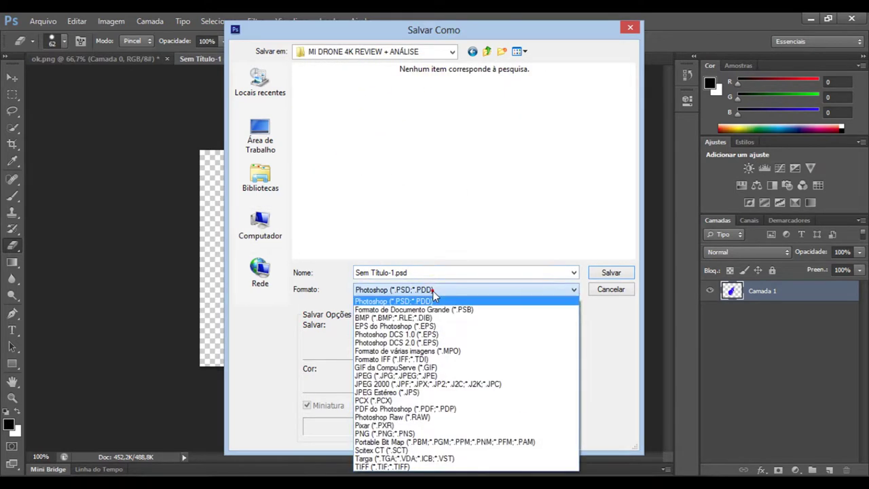
pyautogui.click(431, 375)
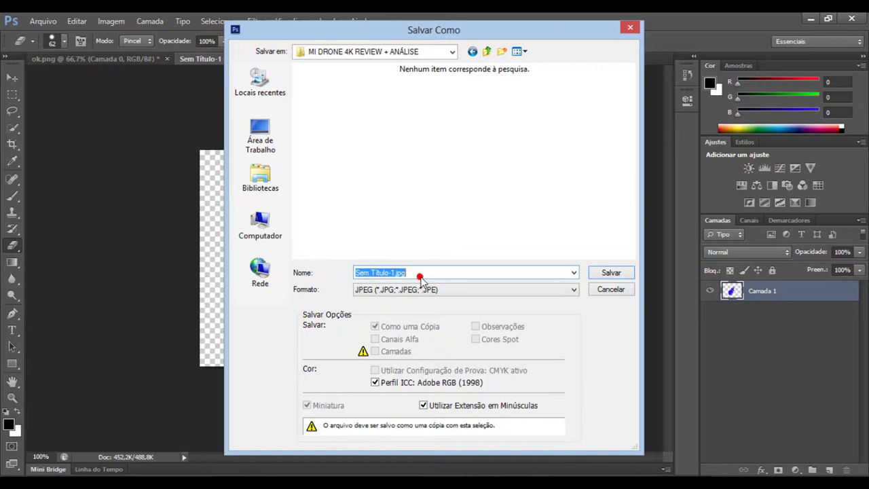
pyautogui.write('LO')
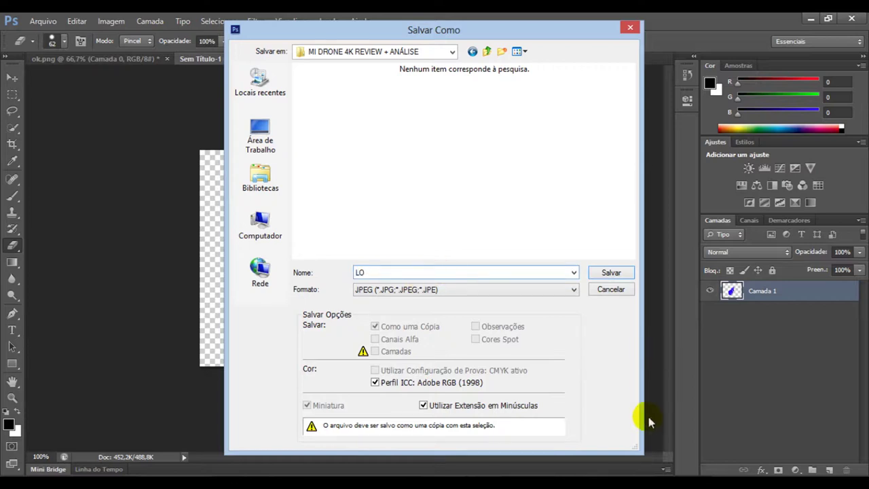
pyautogui.click(729, 427)
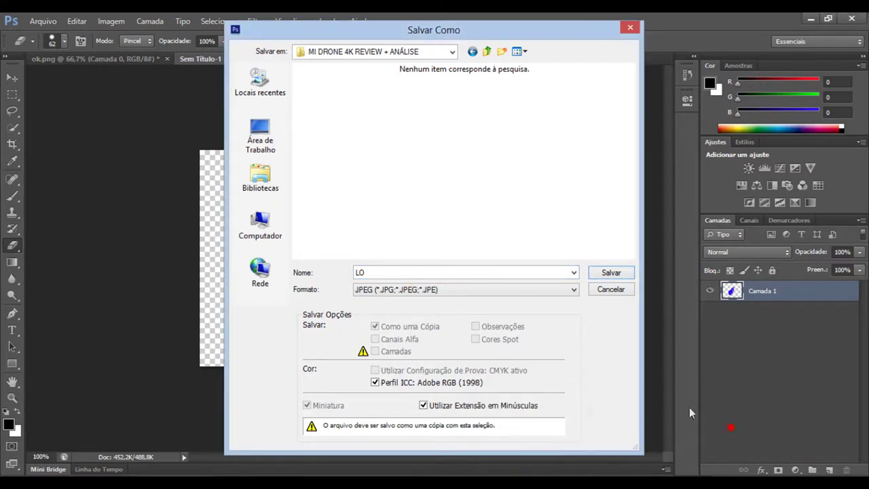
pyautogui.doubleClick(415, 274)
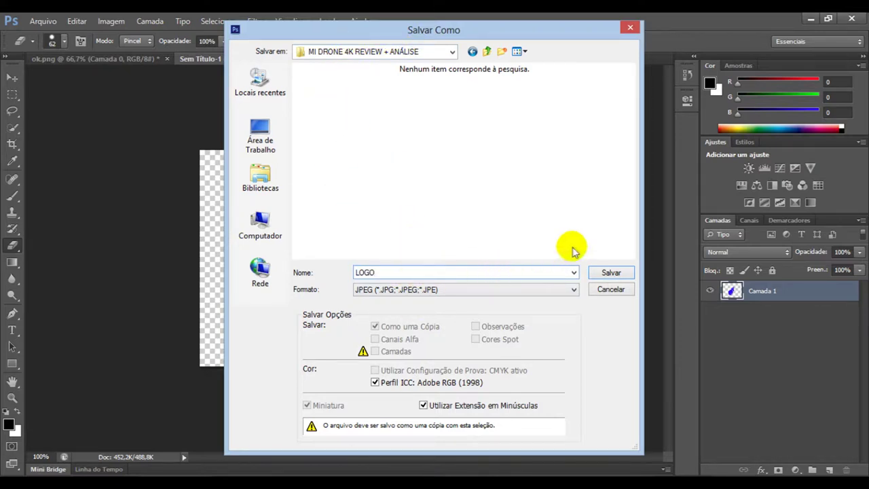
# - Save the LOGO JPEG at quality 12 (Máxima) and check the saved picture in the photo viewer
pyautogui.click(614, 273)
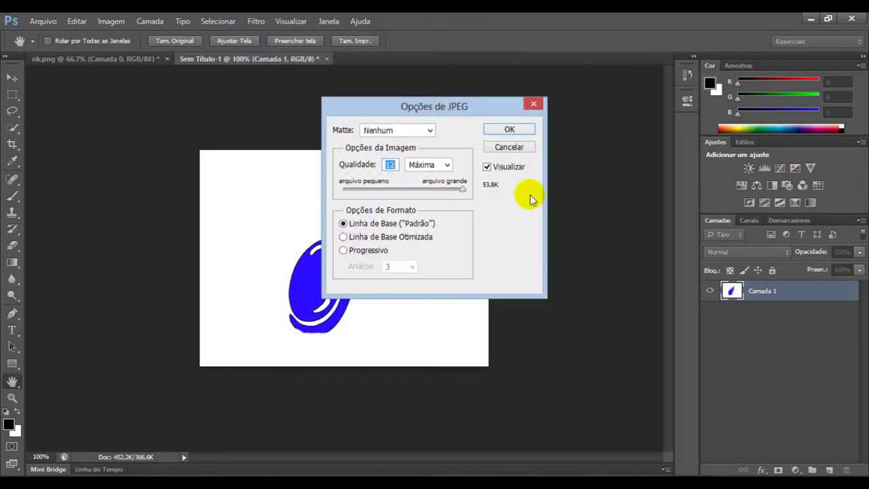
pyautogui.click(523, 130)
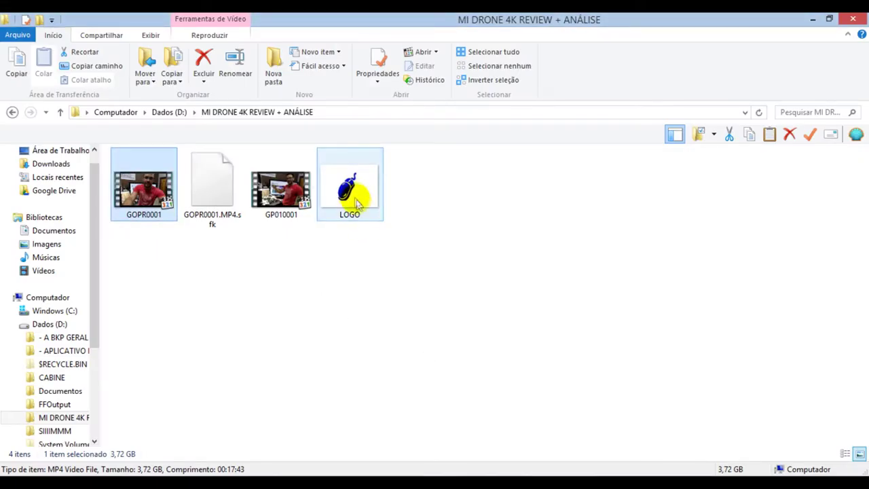
pyautogui.doubleClick(354, 193)
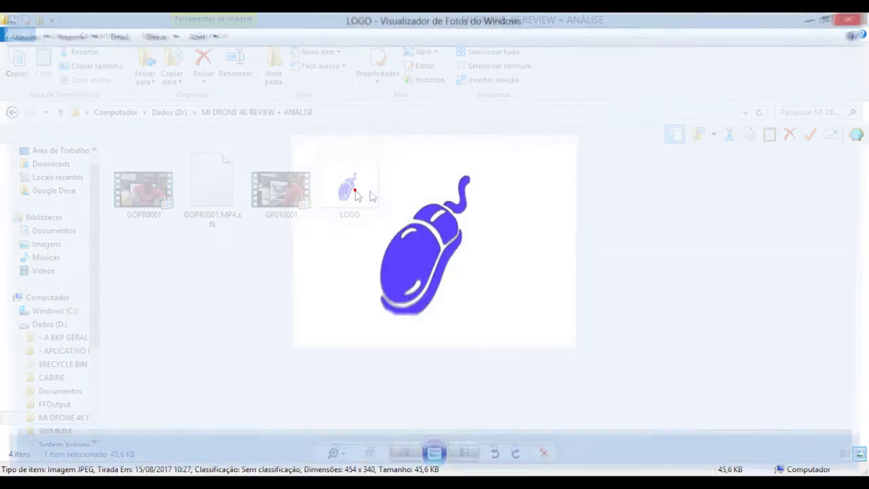
pyautogui.click(853, 18)
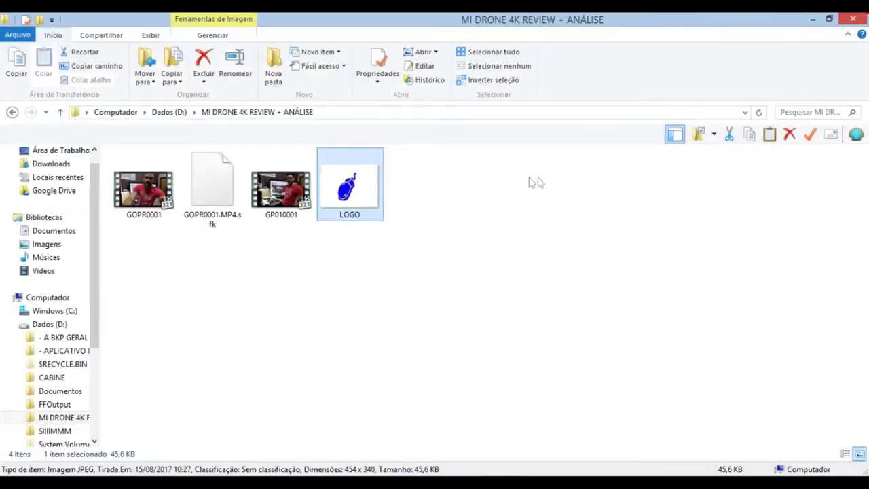
# - Place the LOGO JPEG on track 1 in Vegas Pro at about 12 s and compare it with the DPJ logo in the preview
pyautogui.moveTo(364, 206); pyautogui.dragTo(259, 302)
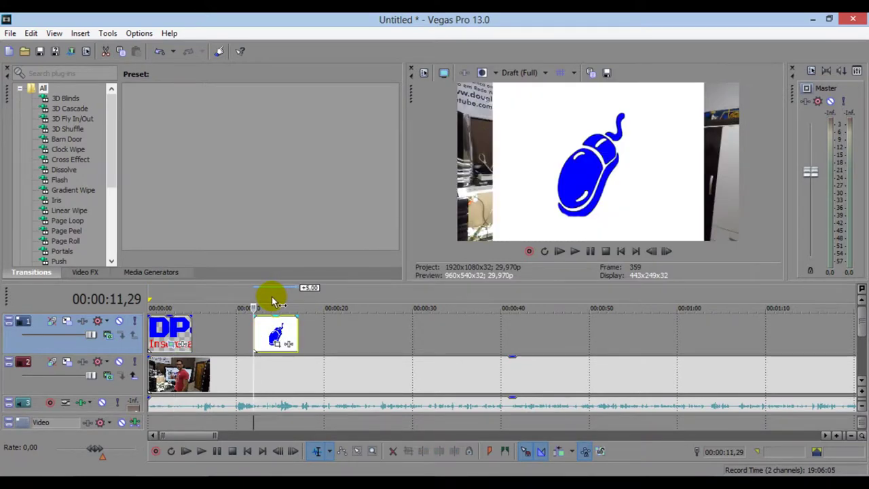
pyautogui.click(173, 304)
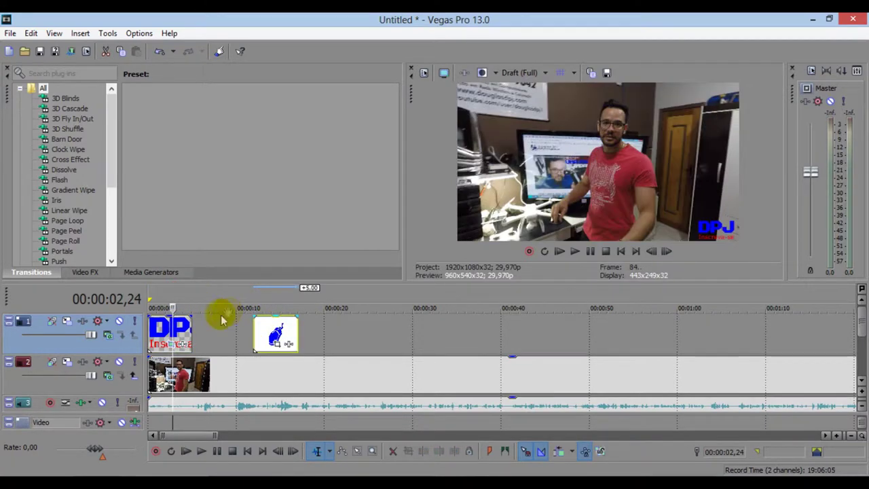
pyautogui.click(278, 293)
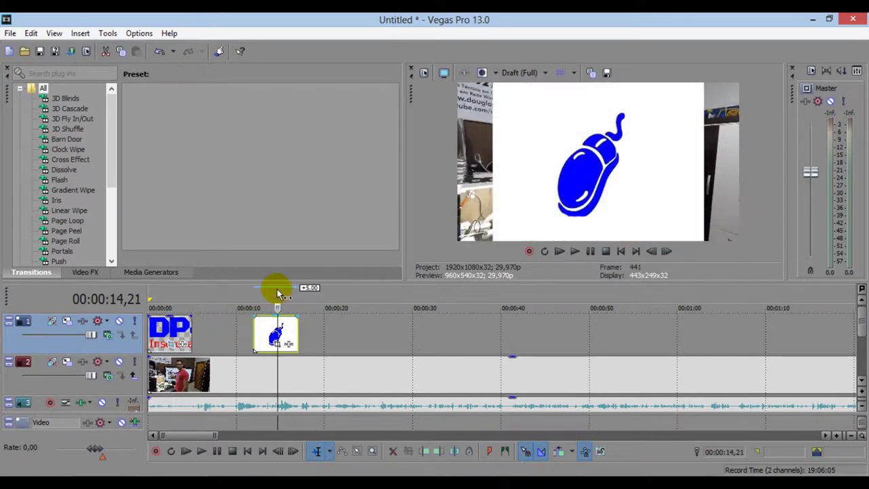
pyautogui.click(186, 297)
pyautogui.click(278, 303)
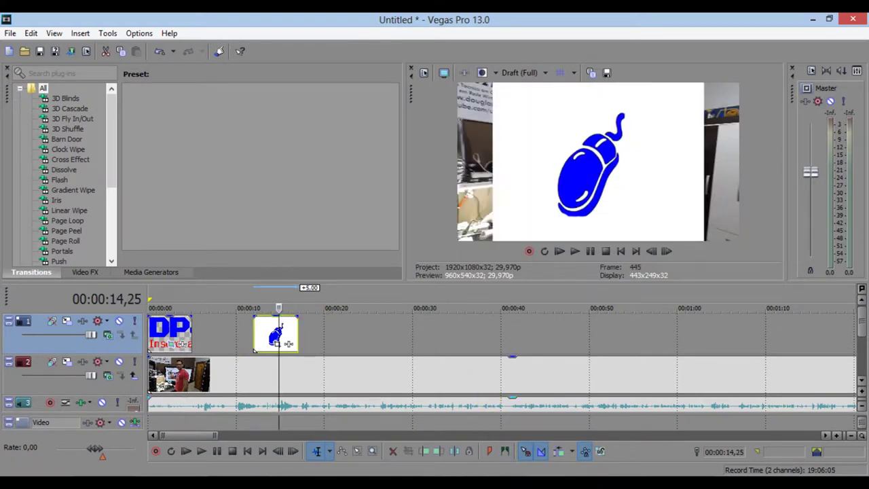
# - Switch to File Explorer, close the YOUTUBE folder window and delete the LOGO JPEG from the MI DRONE 4K REVIEW + ANÁLISE folder
pyautogui.hotkey('alt', 'Tab')
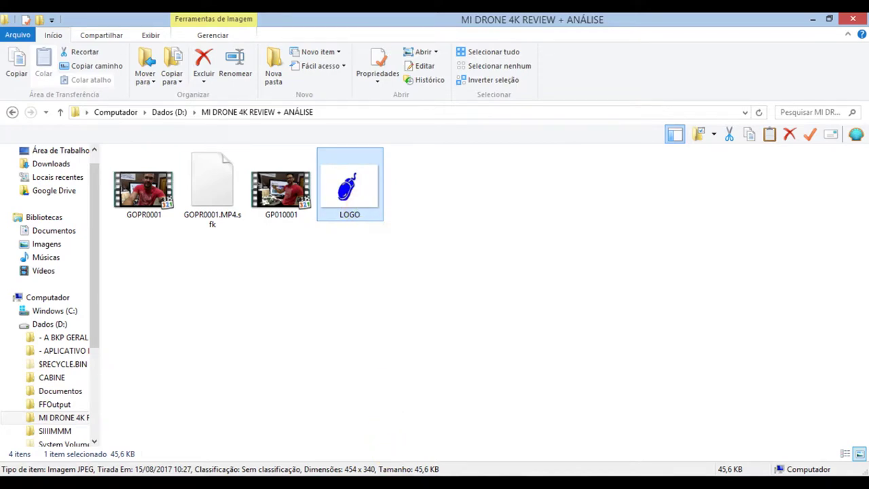
pyautogui.hotkey('alt', 'Tab')
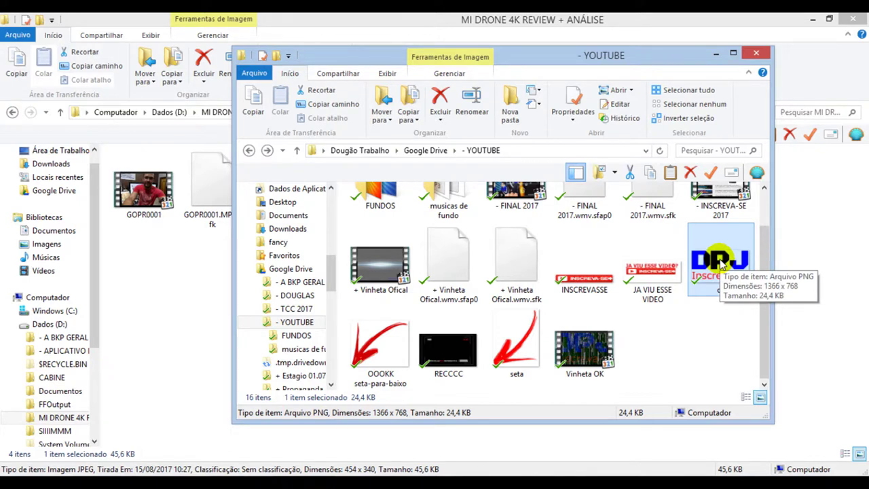
pyautogui.click(758, 53)
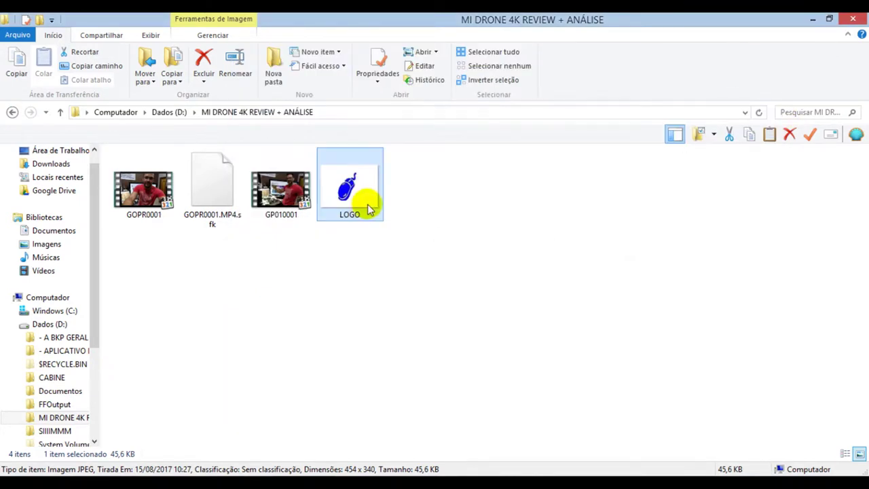
pyautogui.press('Delete')
# - Switch to Photoshop and save the transparent mouse image as a PNG copy named LOGOOOOO, with Menor / Lento compression and no interlacing
pyautogui.hotkey('alt', 'Tab')
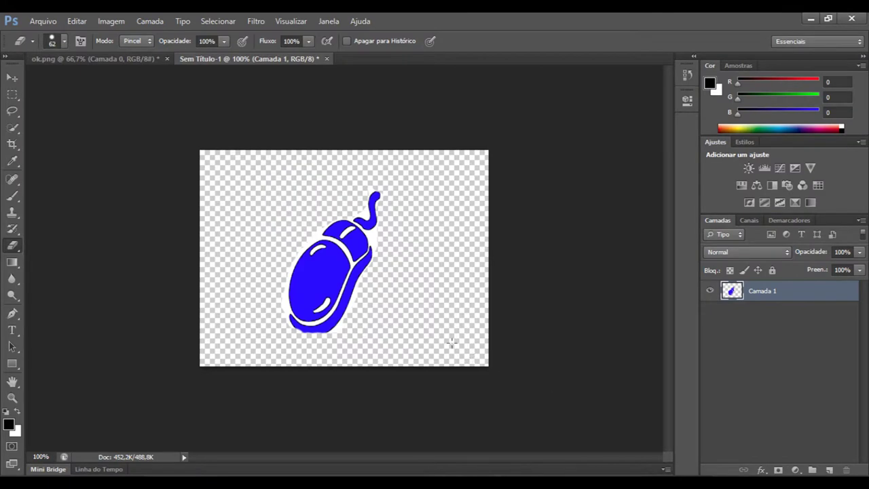
pyautogui.click(43, 21)
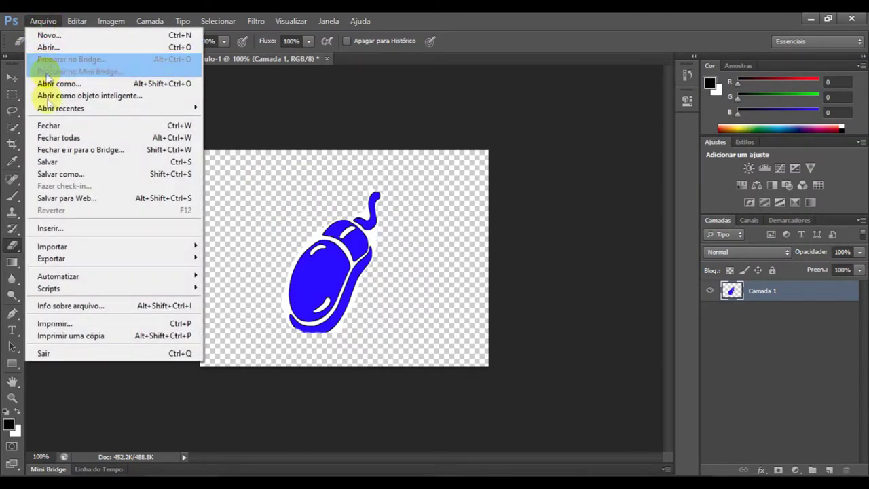
pyautogui.click(71, 175)
pyautogui.click(481, 291)
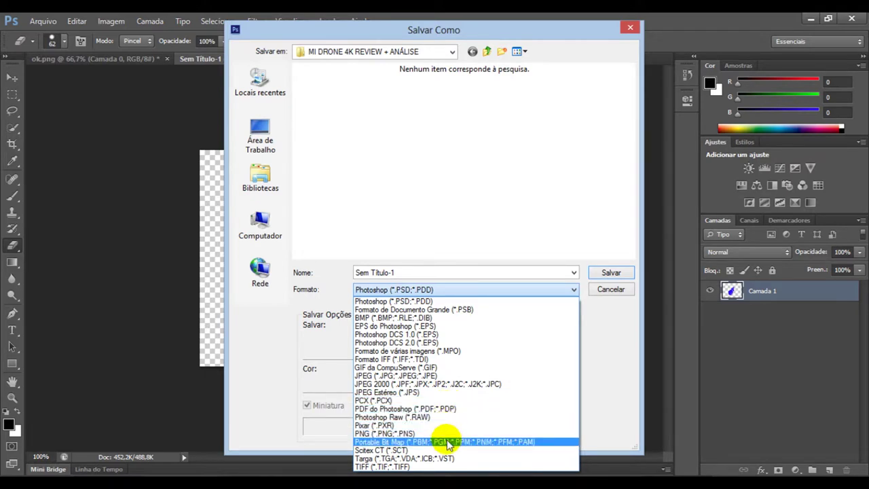
pyautogui.click(446, 434)
pyautogui.click(447, 274)
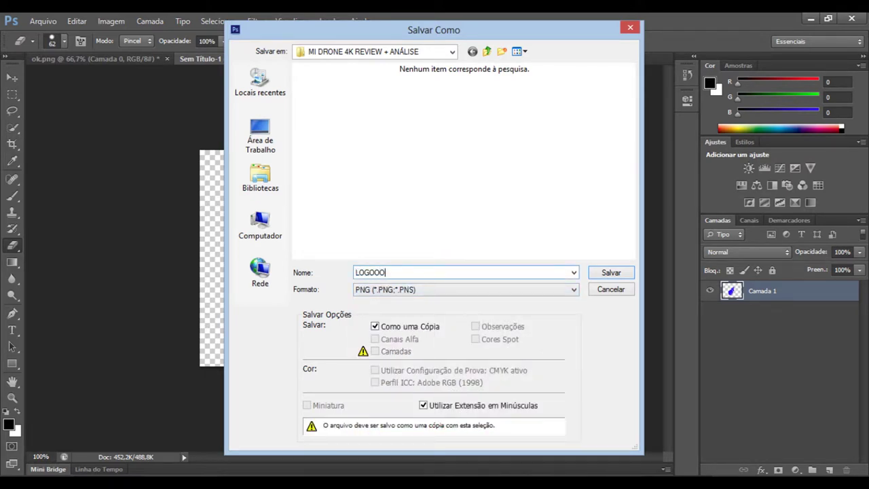
pyautogui.click(615, 274)
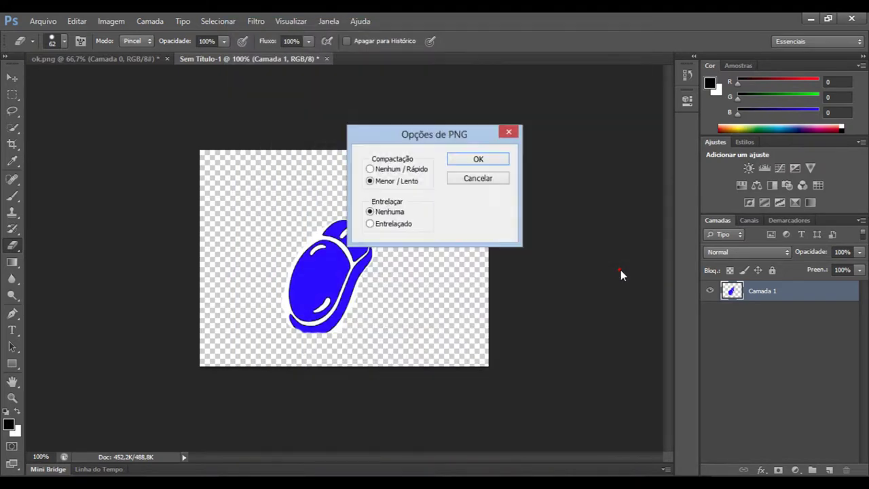
pyautogui.click(476, 159)
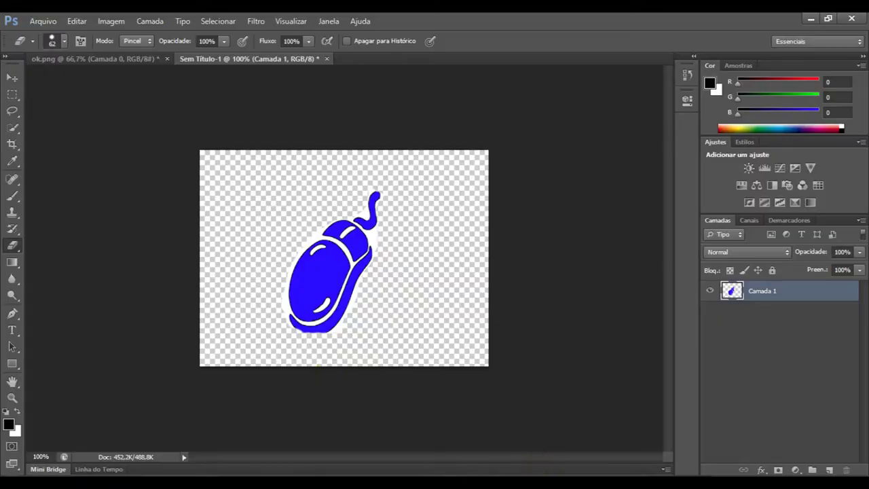
# - Switch to Vegas Pro, dismiss the missing file dialog and delete the white-background mouse event from track 1
pyautogui.click(811, 18)
pyautogui.moveTo(360, 188); pyautogui.dragTo(256, 474)
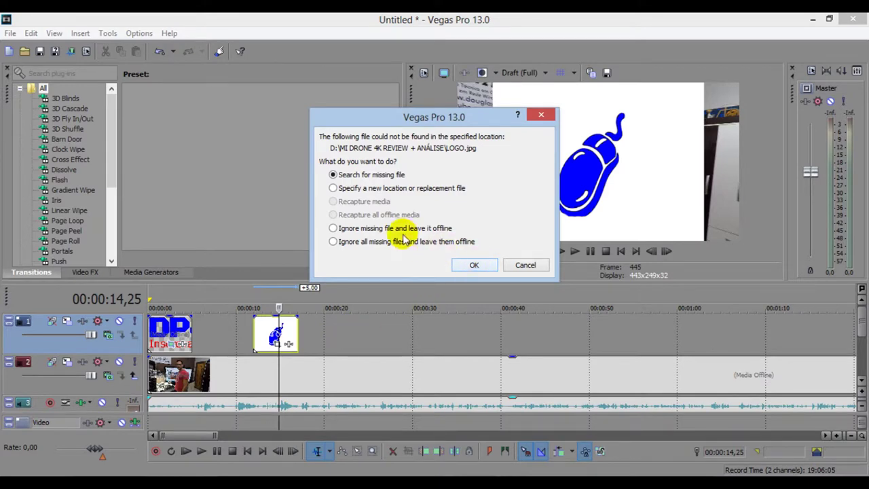
pyautogui.click(458, 265)
pyautogui.click(284, 336)
pyautogui.press('Delete')
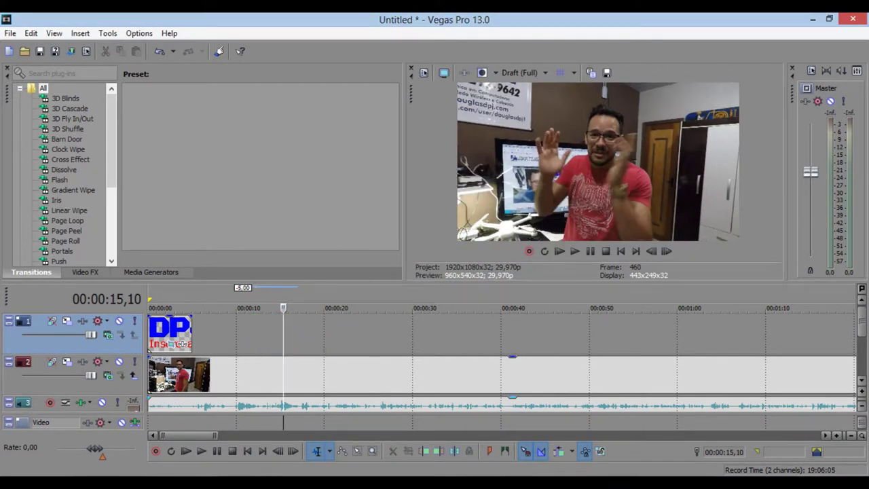
# - Add the LOGOOOOO PNG from the folder to track 1 at about 18 s and show it in the video preview
pyautogui.hotkey('alt', 'Tab')
pyautogui.moveTo(372, 202); pyautogui.dragTo(319, 333)
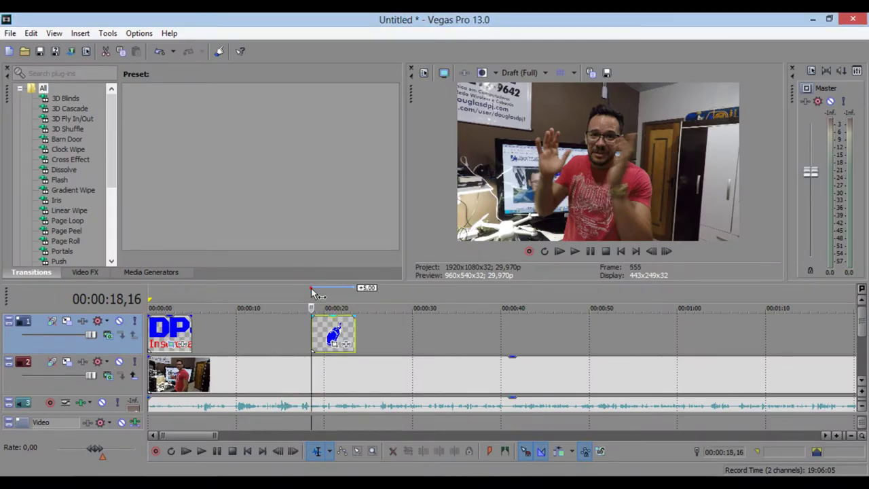
pyautogui.click(318, 293)
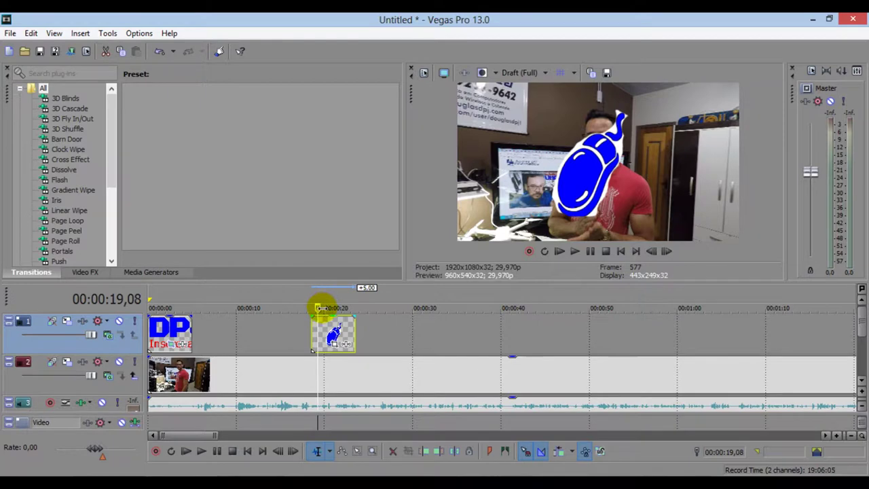
# - Turn off Maintain aspect ratio in the properties of the mouse logo event
pyautogui.rightClick(332, 333)
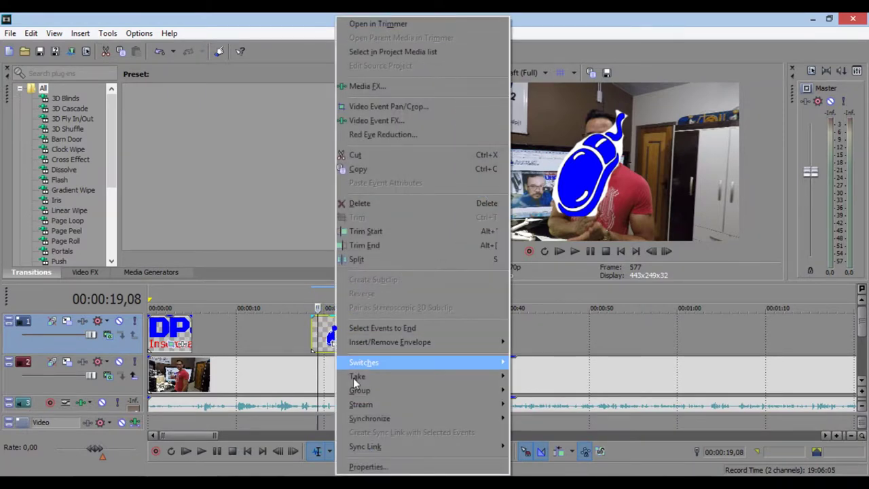
pyautogui.click(383, 462)
pyautogui.click(350, 138)
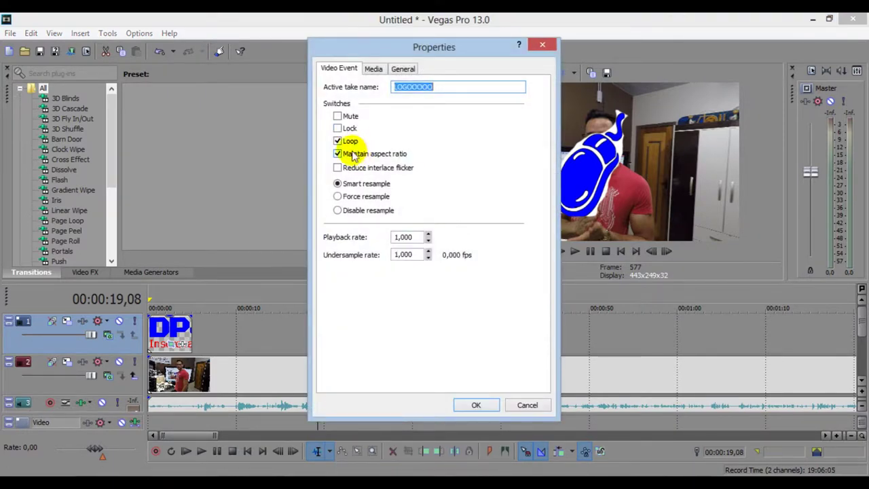
pyautogui.click(474, 404)
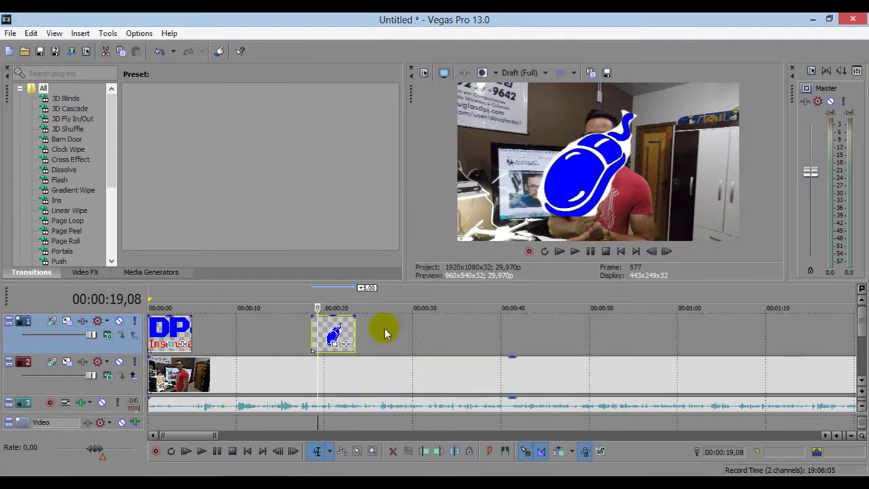
# - Enlarge the Pan/Crop frame of the mouse logo event to shrink the logo and shift it toward the right of the video
pyautogui.click(333, 343)
pyautogui.scroll(-4, 168, 202)
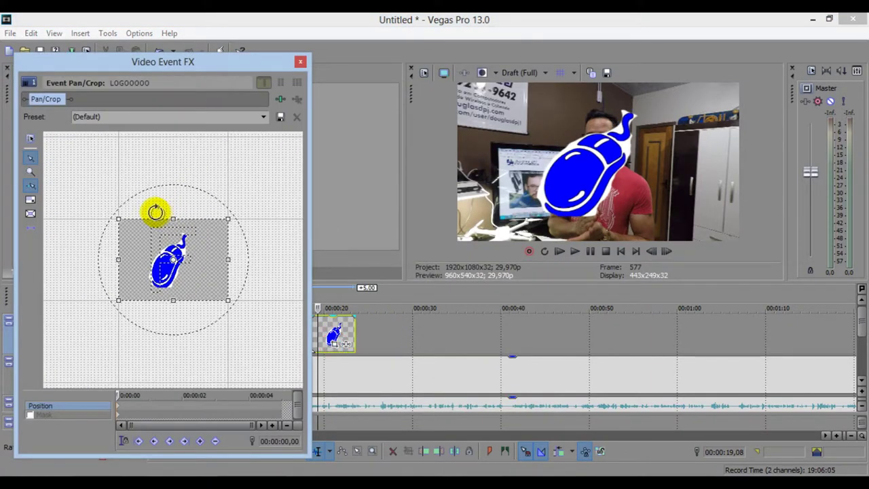
pyautogui.moveTo(124, 219); pyautogui.dragTo(117, 162)
pyautogui.moveTo(119, 266); pyautogui.dragTo(55, 264)
pyautogui.moveTo(149, 238)
pyautogui.mouseDown()
pyautogui.moveTo(109, 229)
pyautogui.moveTo(155, 229)
pyautogui.moveTo(159, 238)
pyautogui.mouseUp()
# - Shift the Pan/Crop frame to the right and move the logo event on track 1 to start at about 21 s
pyautogui.click(371, 274)
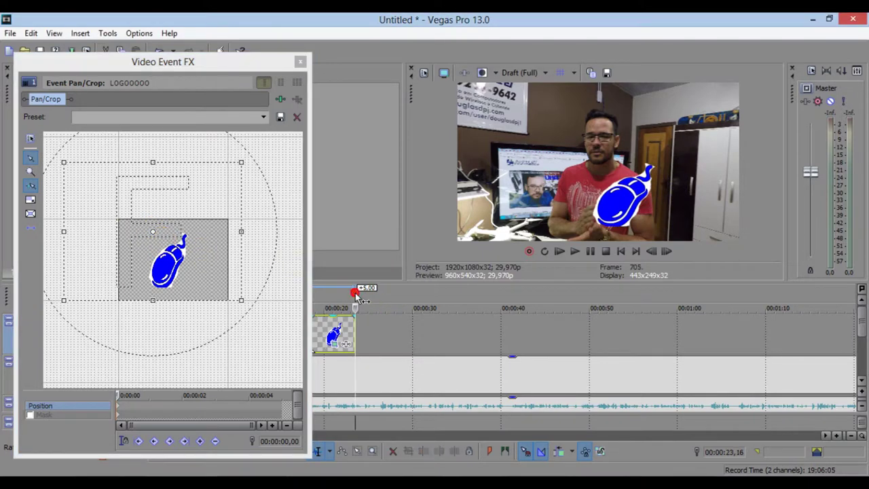
pyautogui.click(356, 294)
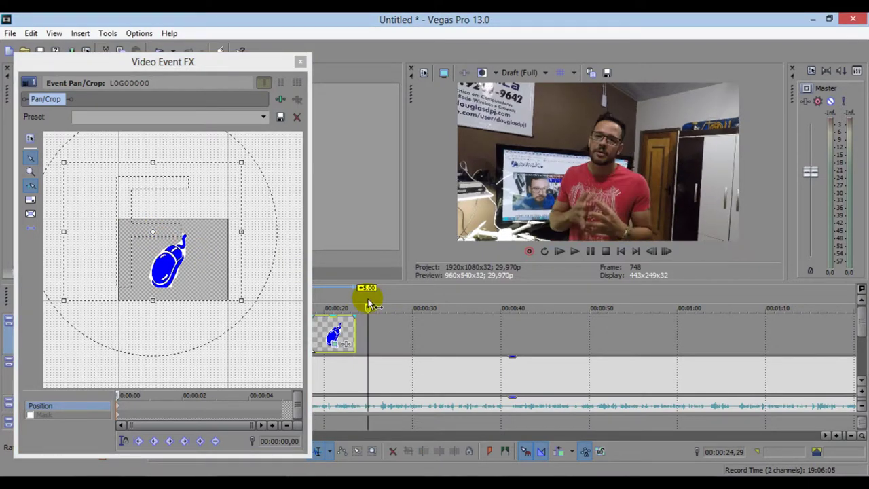
pyautogui.moveTo(187, 247); pyautogui.dragTo(210, 256)
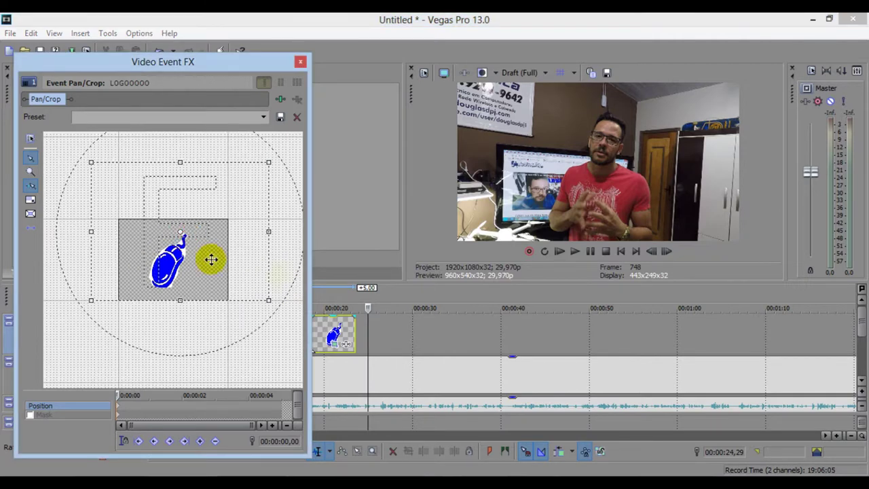
pyautogui.moveTo(320, 333); pyautogui.dragTo(343, 333)
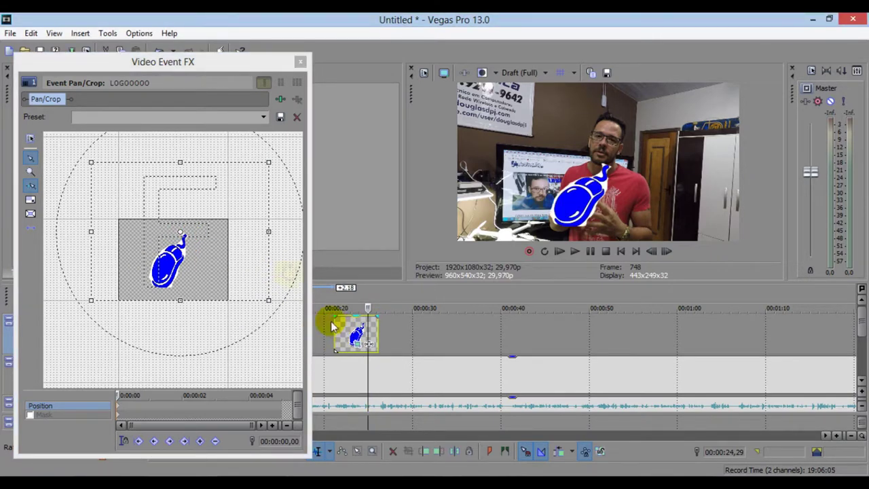
# - Shrink the mouse logo further with Pan/Crop, place it in the video's lower-right corner and close the Video Event FX window
pyautogui.moveTo(269, 163); pyautogui.dragTo(288, 152)
pyautogui.moveTo(234, 195); pyautogui.dragTo(194, 165)
pyautogui.scroll(-4, 233, 213)
pyautogui.moveTo(217, 213); pyautogui.dragTo(182, 200)
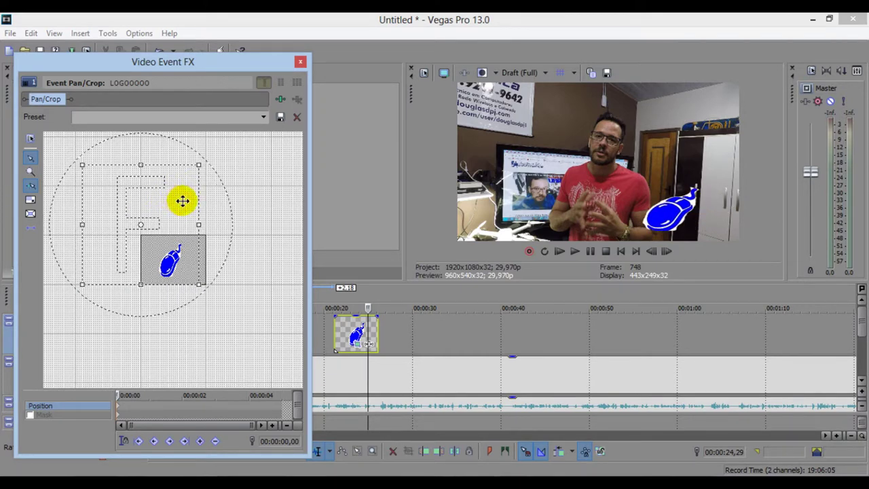
pyautogui.click(301, 62)
pyautogui.click(606, 252)
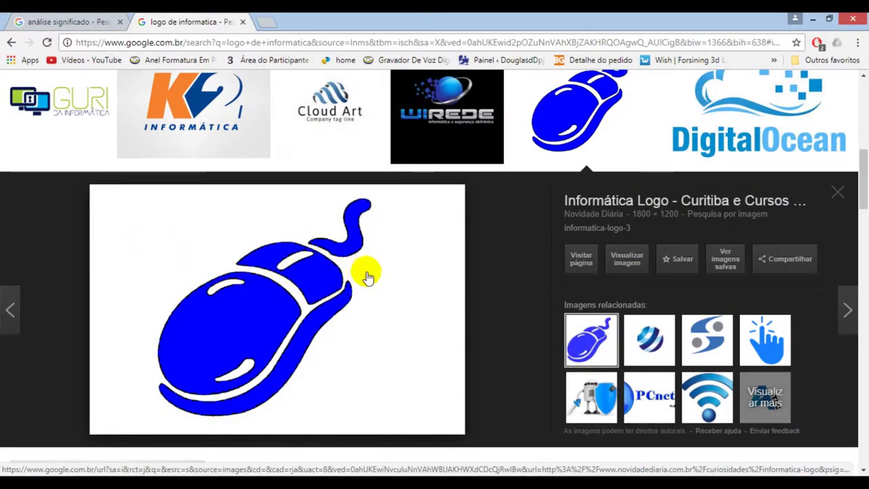
# - Look through the Google image results for "logo de informatica" in the browser
pyautogui.scroll(4, 365, 282)
pyautogui.scroll(-5, 326, 289)
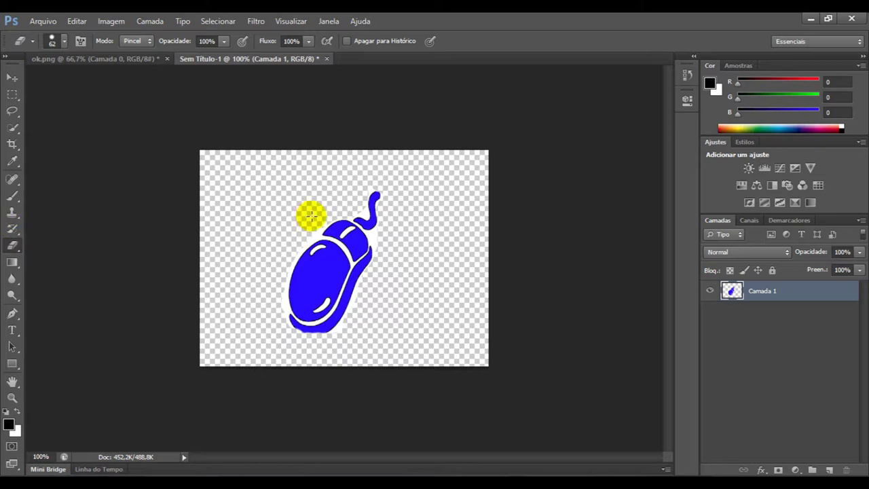
# - Erase parts of the mouse logo's outer edges and save the image as a PNG copy named ÇLÇPÇ
pyautogui.moveTo(309, 235)
pyautogui.mouseDown()
pyautogui.moveTo(282, 268)
pyautogui.moveTo(272, 316)
pyautogui.moveTo(323, 346)
pyautogui.moveTo(379, 274)
pyautogui.mouseUp()
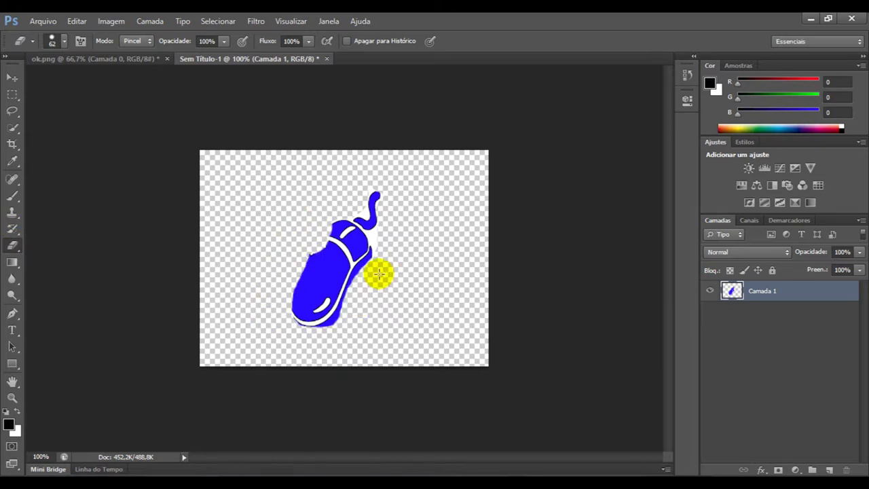
pyautogui.click(44, 21)
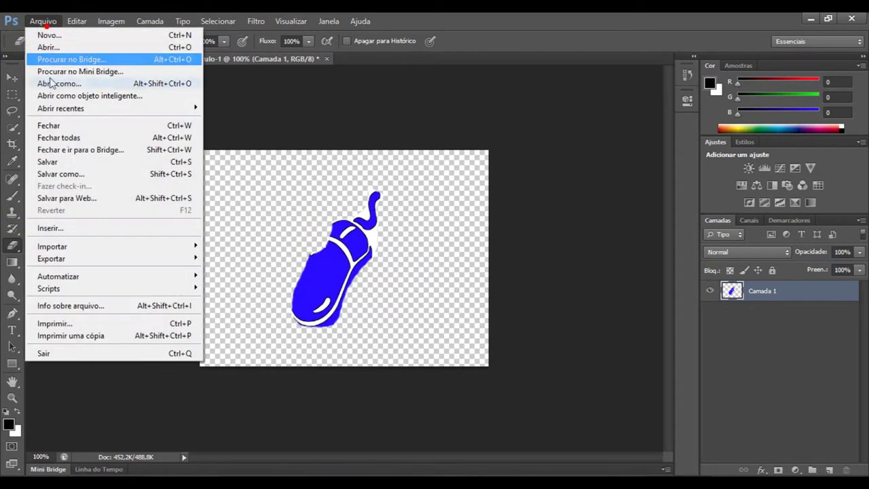
pyautogui.click(87, 172)
pyautogui.click(442, 289)
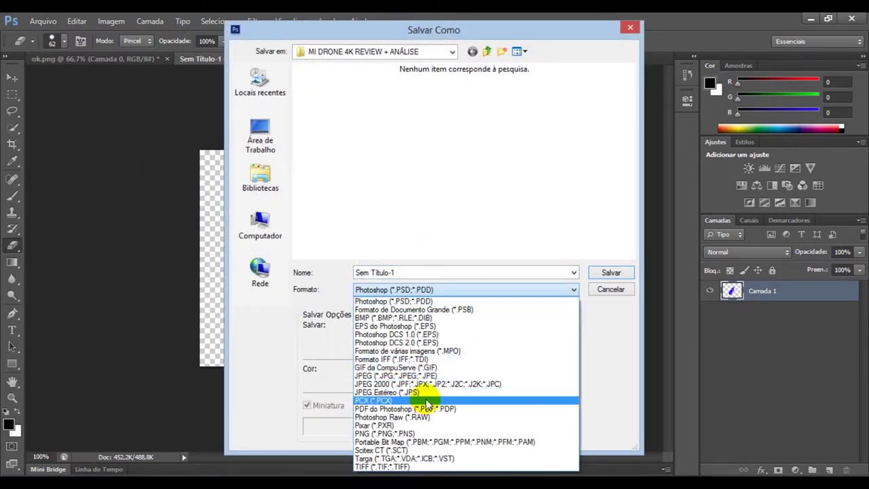
pyautogui.click(426, 434)
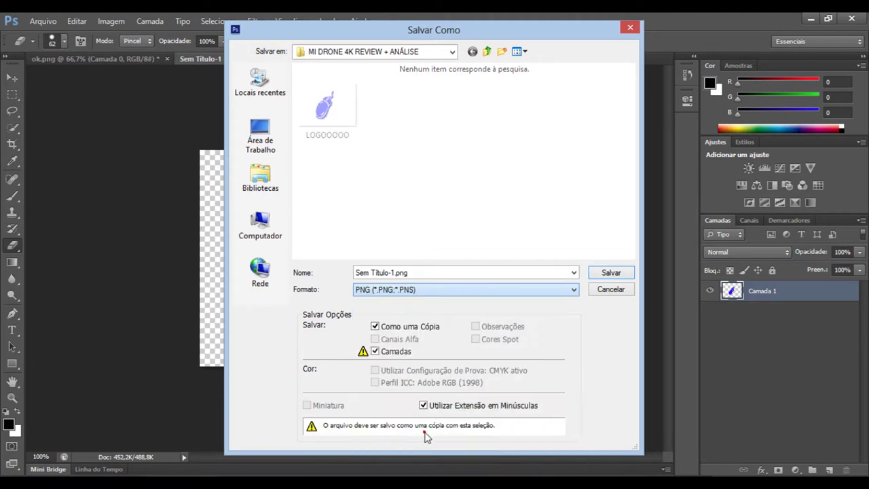
pyautogui.click(424, 292)
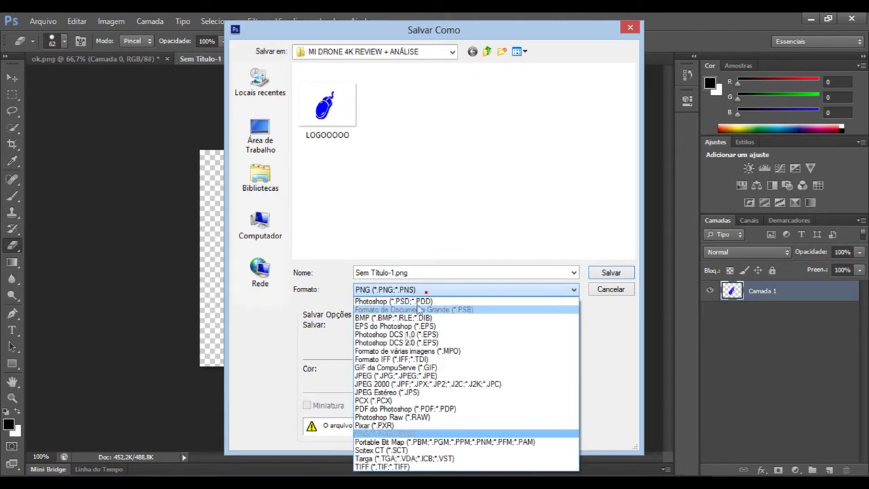
pyautogui.click(421, 435)
pyautogui.tripleClick(428, 274)
pyautogui.write('ÇLÇPÇ')
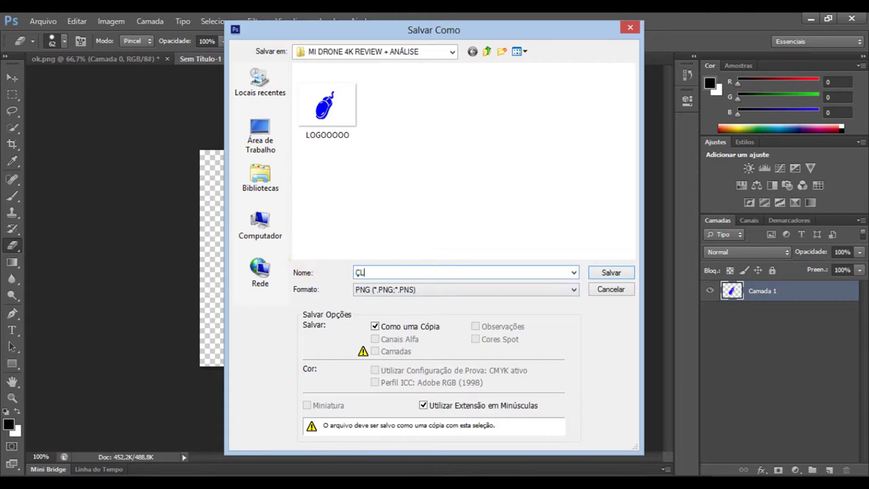
pyautogui.click(604, 276)
pyautogui.click(475, 160)
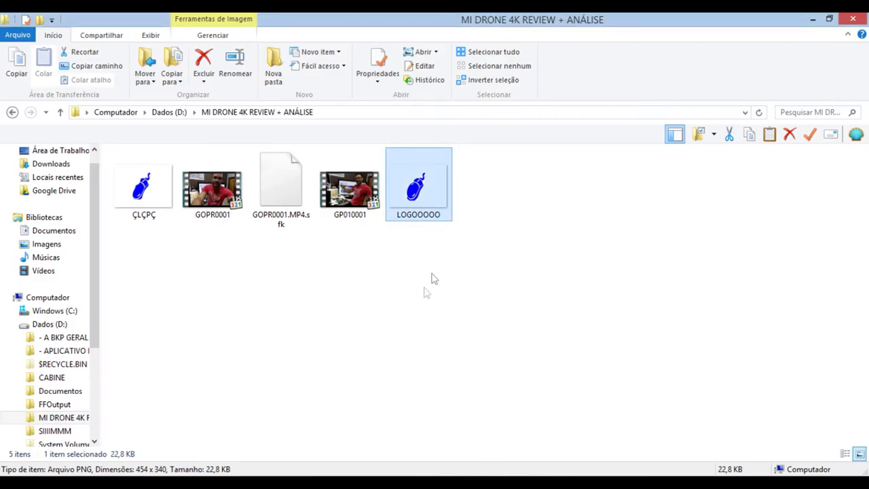
# - Bring the ÇLÇPÇ image from the MI DRONE 4K REVIEW + ANÁLISE folder into Vegas Pro on track 1 at about 30 s and preview it
pyautogui.moveTo(156, 190); pyautogui.dragTo(438, 333)
pyautogui.click(415, 303)
pyautogui.moveTo(436, 303); pyautogui.dragTo(446, 302)
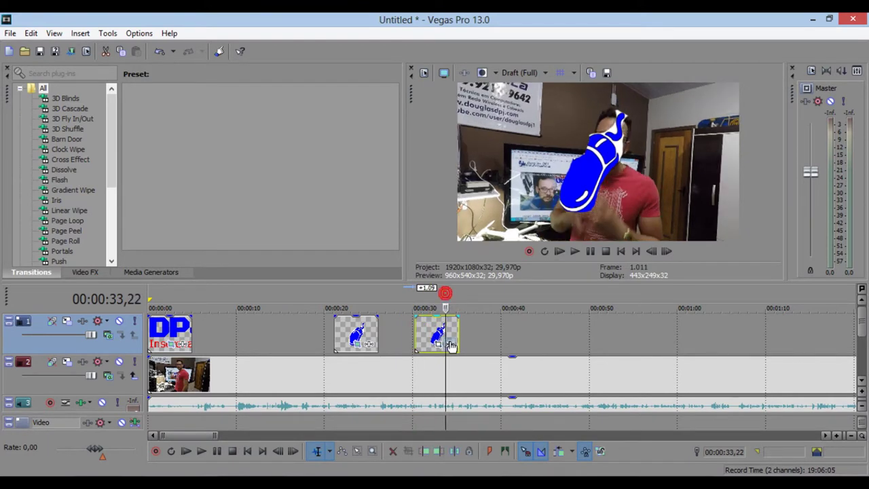
# - Shift the ÇLÇPÇ logo toward the right of the video with Pan/Crop and close the Video Event FX window
pyautogui.click(438, 346)
pyautogui.moveTo(140, 209)
pyautogui.mouseDown()
pyautogui.moveTo(124, 209)
pyautogui.moveTo(138, 209)
pyautogui.mouseUp()
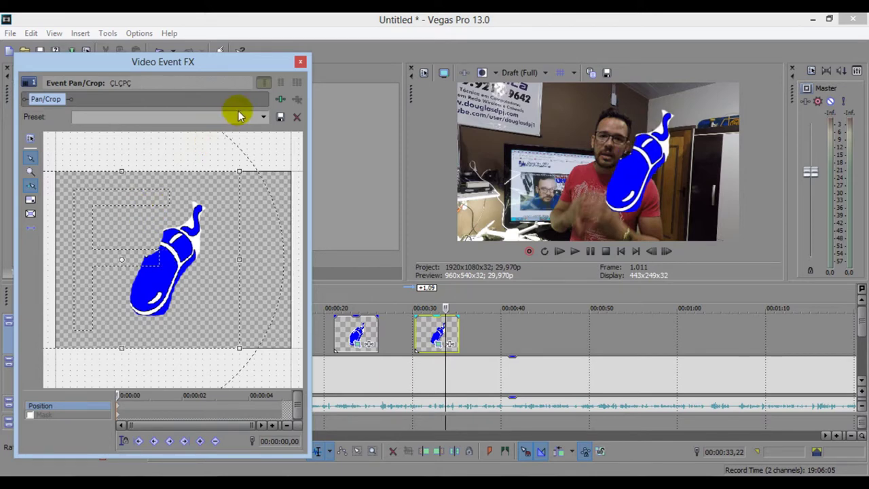
pyautogui.click(300, 62)
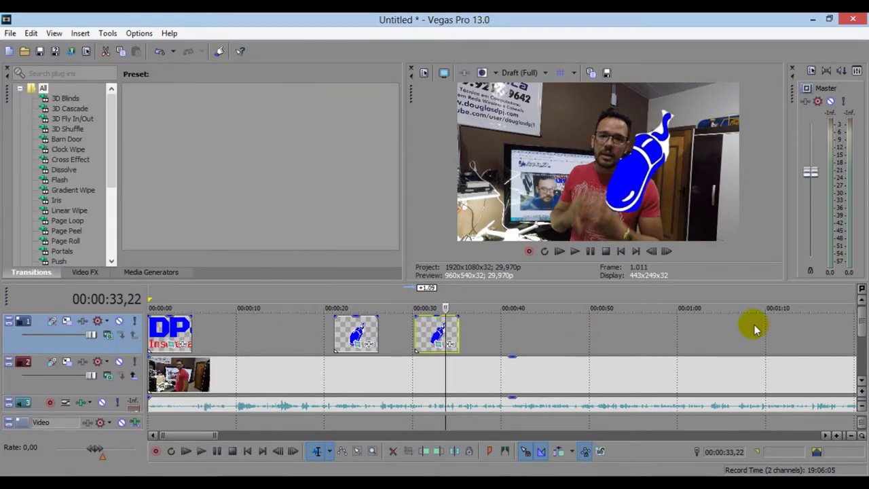
# - Review the DPJ logo overlay in the first few seconds of the video and return to the start
pyautogui.click(171, 299)
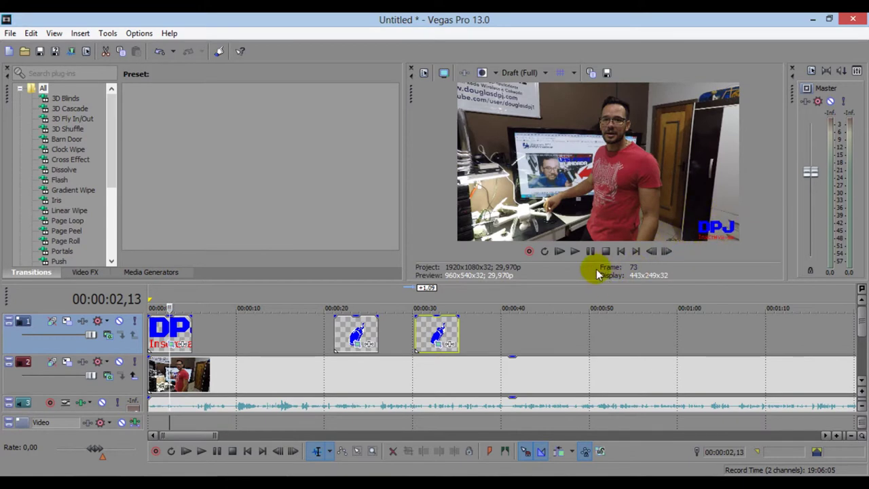
pyautogui.click(622, 252)
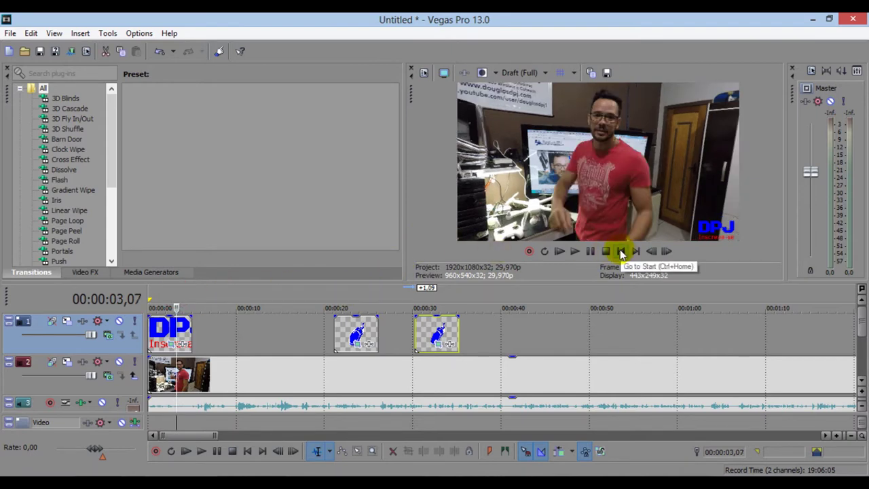
pyautogui.click(620, 252)
pyautogui.click(168, 300)
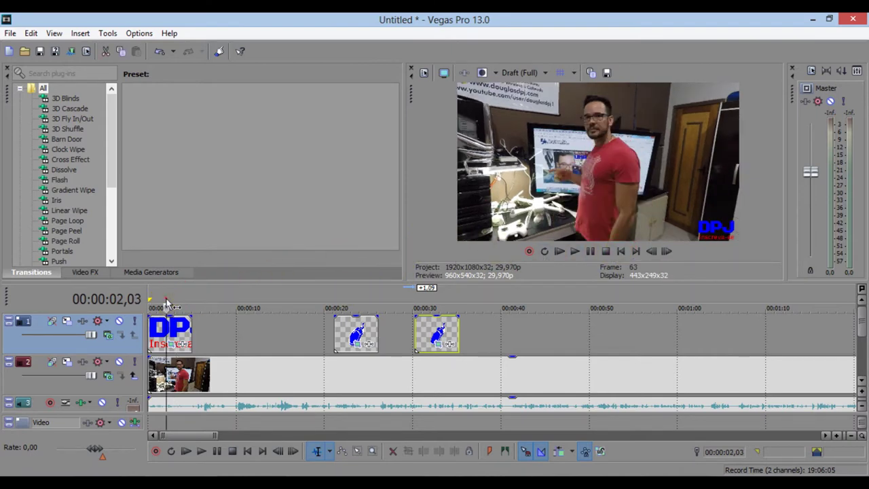
pyautogui.click(173, 300)
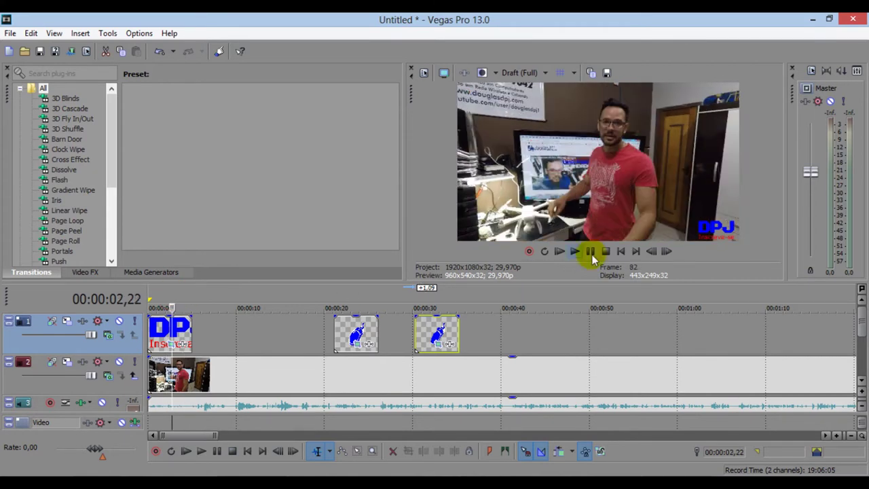
pyautogui.click(621, 252)
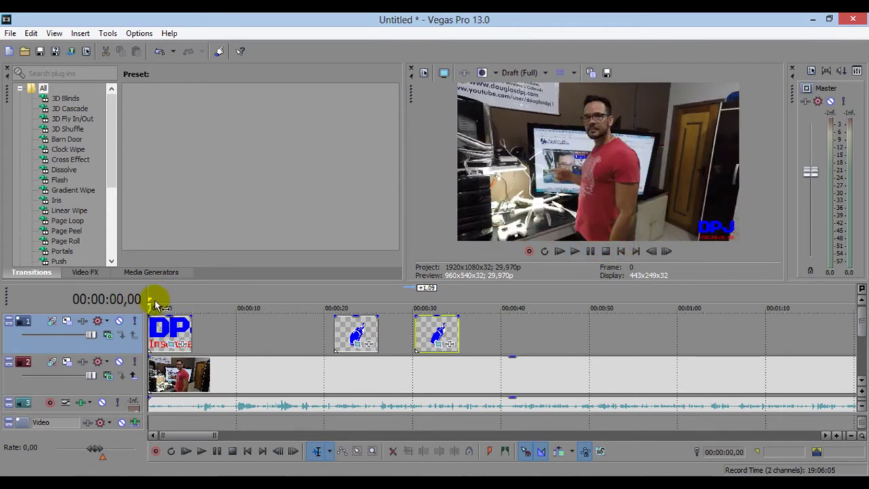
# - Mark a time selection from the start of the timeline to about 41 s and place the cursor at about 15 s
pyautogui.moveTo(150, 300); pyautogui.dragTo(514, 302)
pyautogui.click(492, 320)
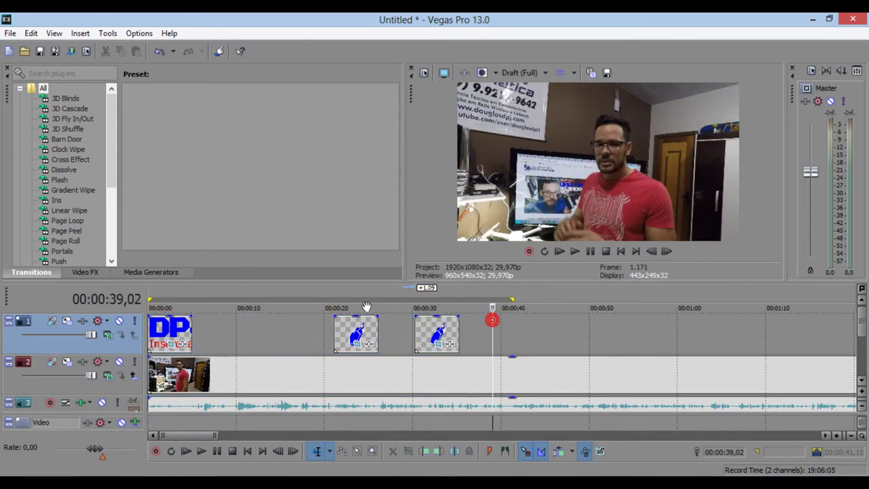
pyautogui.click(280, 292)
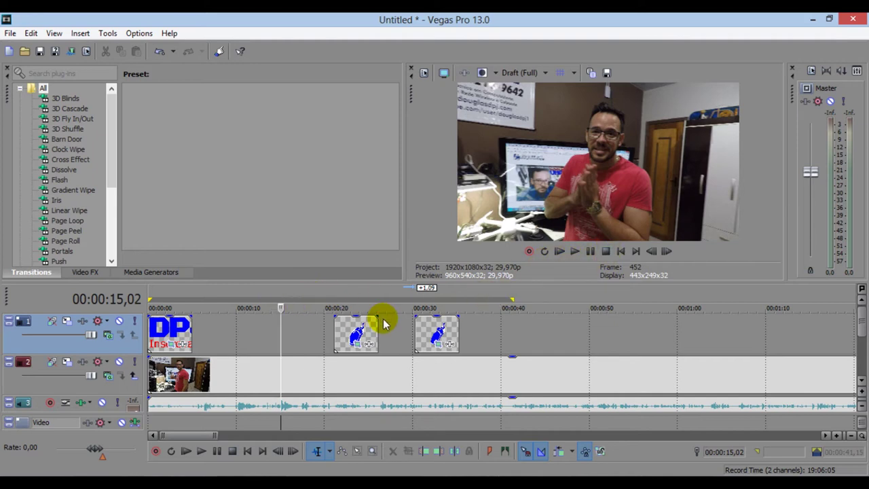
# - Move the first mouse logo event on track 1 earlier to start at about 20 s
pyautogui.click(360, 331)
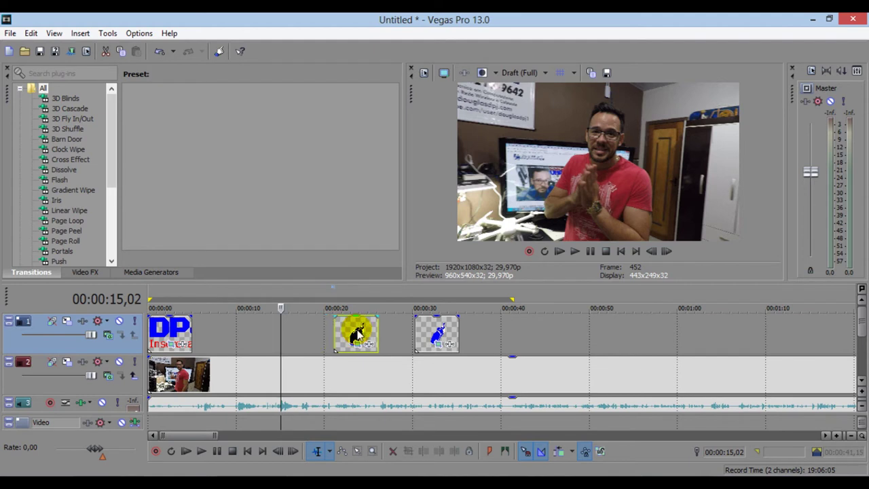
pyautogui.moveTo(367, 340); pyautogui.dragTo(359, 335)
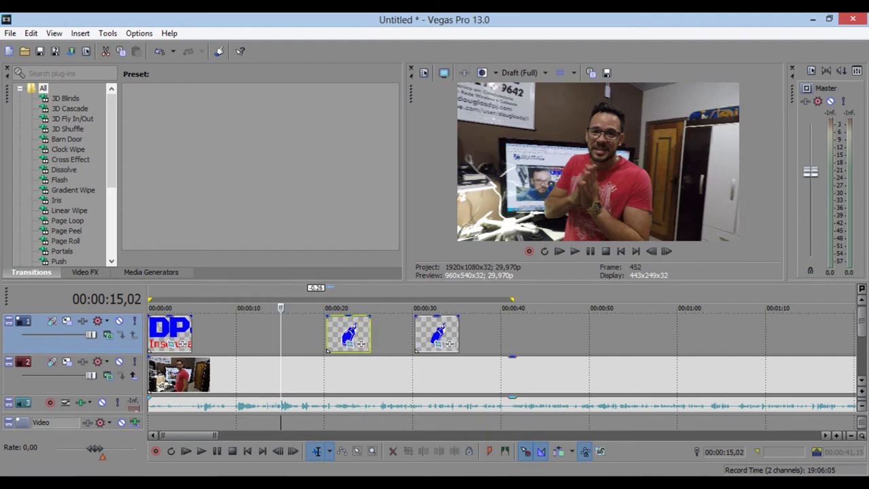